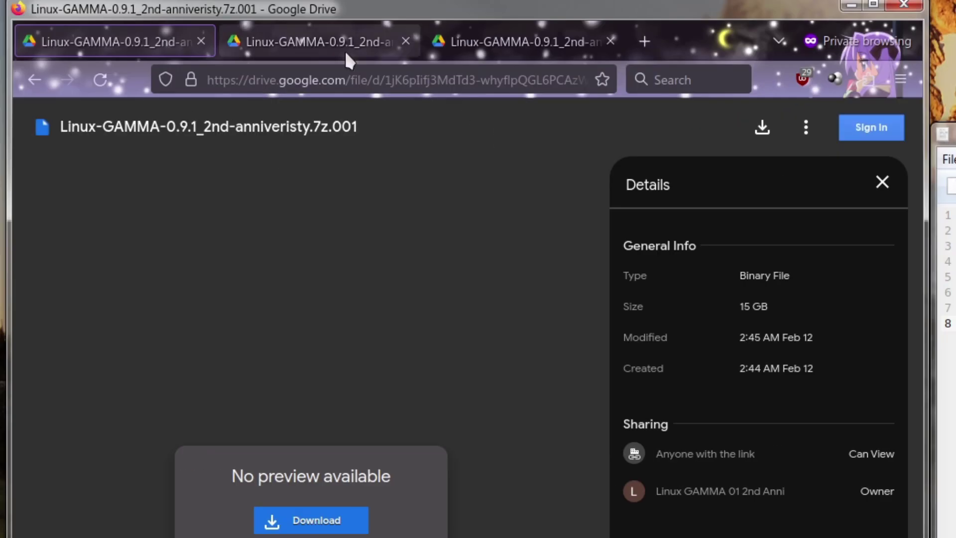
click(341, 50)
click(484, 48)
click(144, 47)
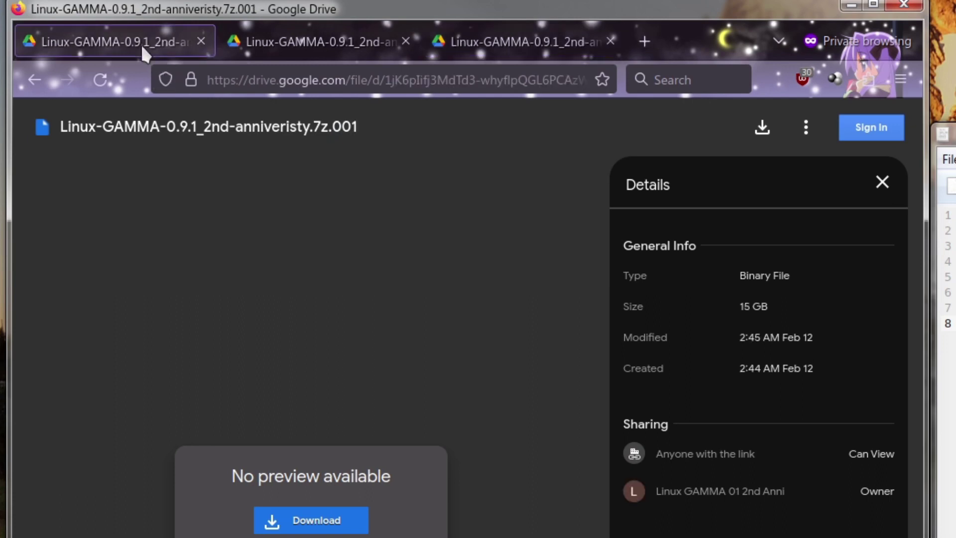
double_click(346, 126)
click(343, 44)
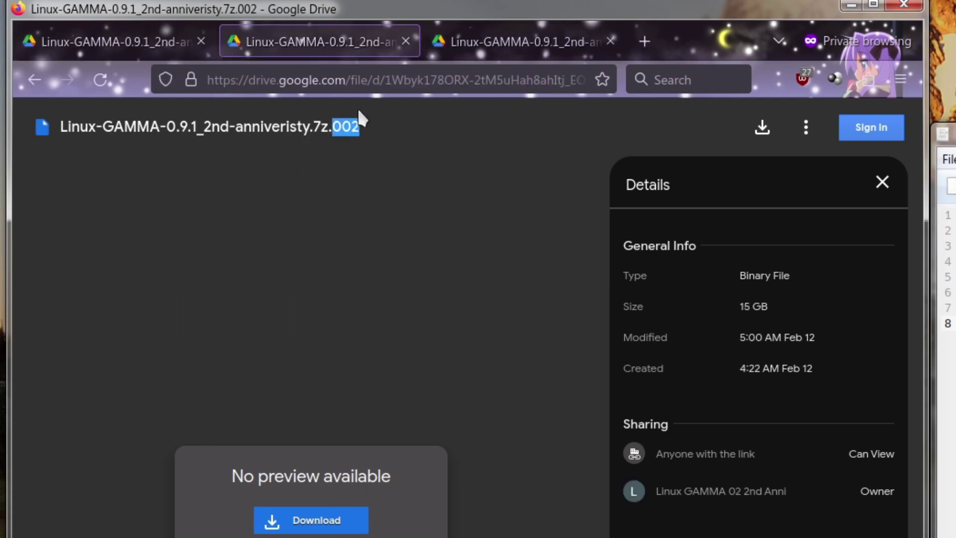
click(477, 39)
click(95, 34)
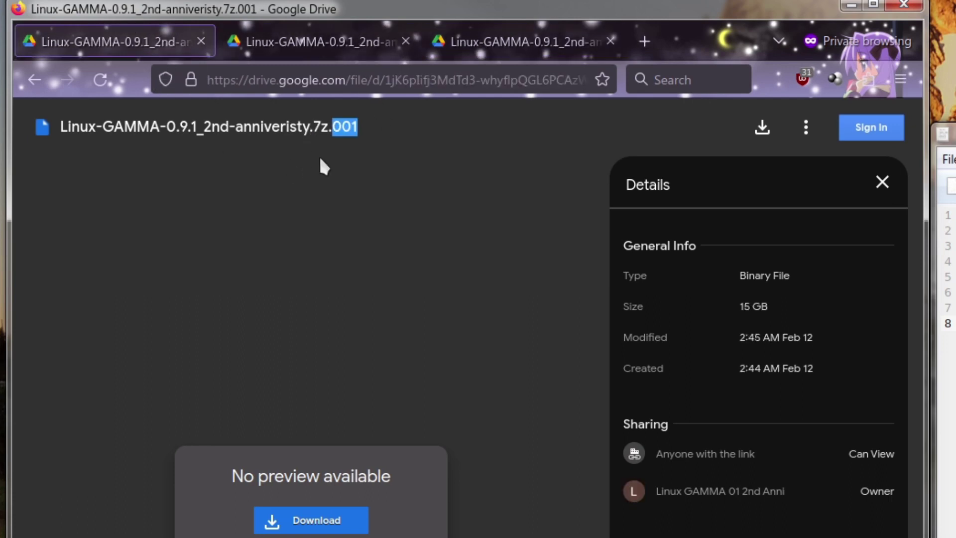
click(326, 168)
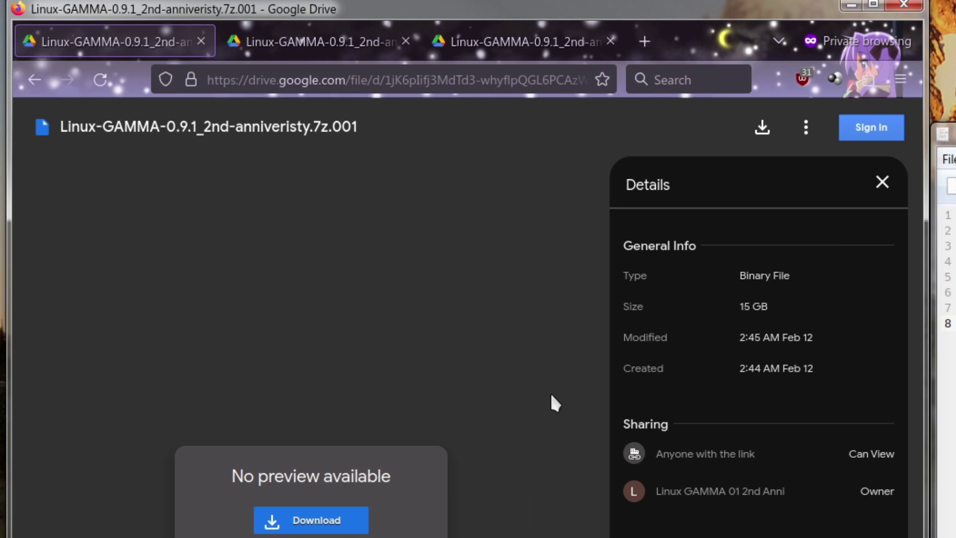
drag(656, 491, 814, 500)
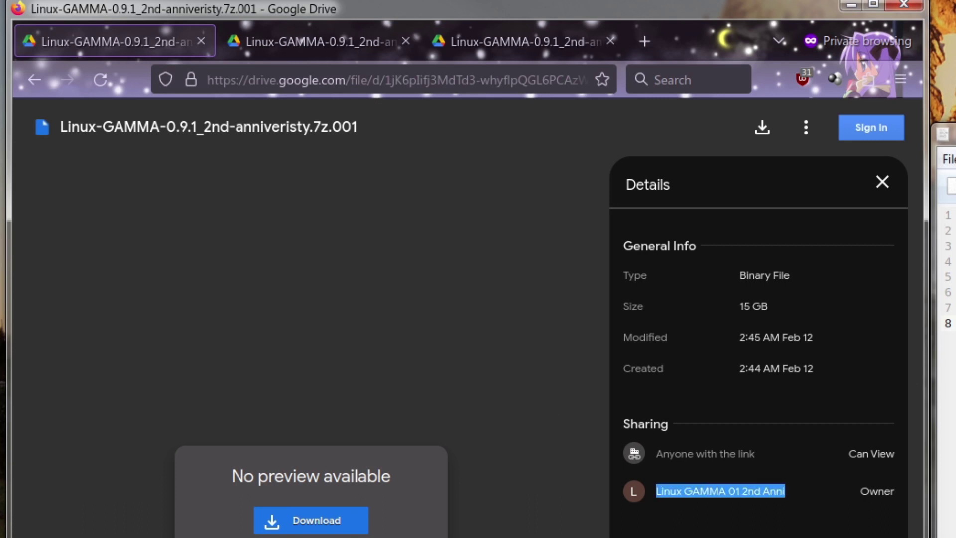
click(493, 355)
click(282, 56)
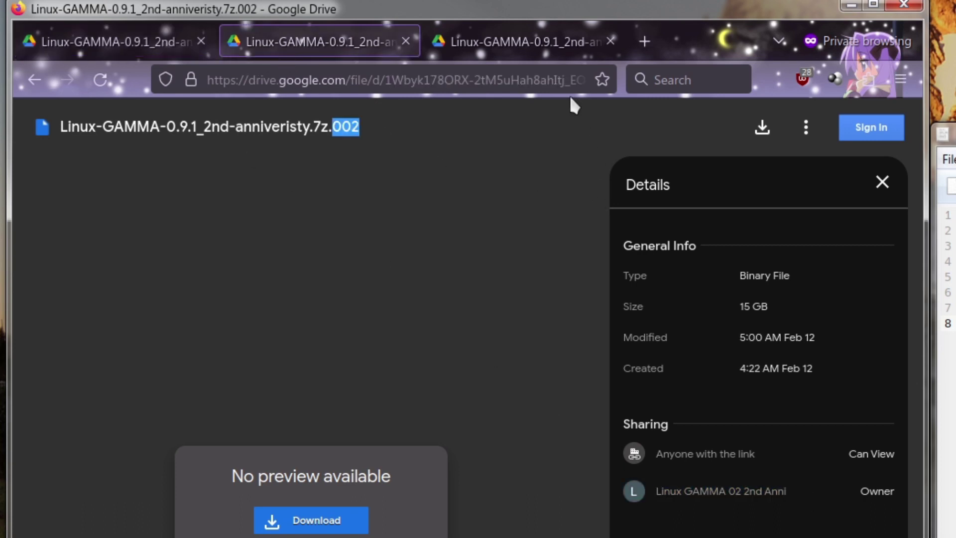
click(522, 45)
click(55, 39)
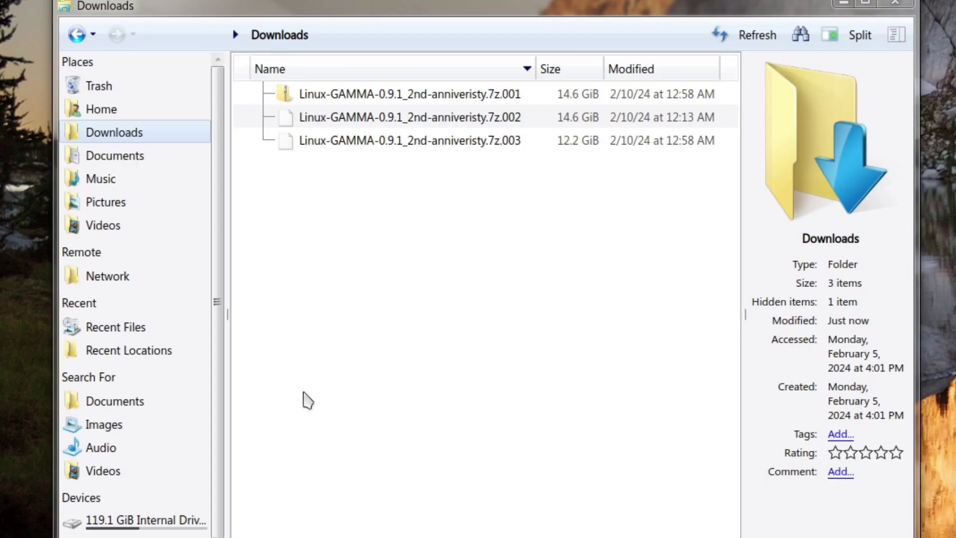
Open the GAMMA .7z.001 archive part in PeaZip and move its window aside to reveal Downloads
click(496, 96)
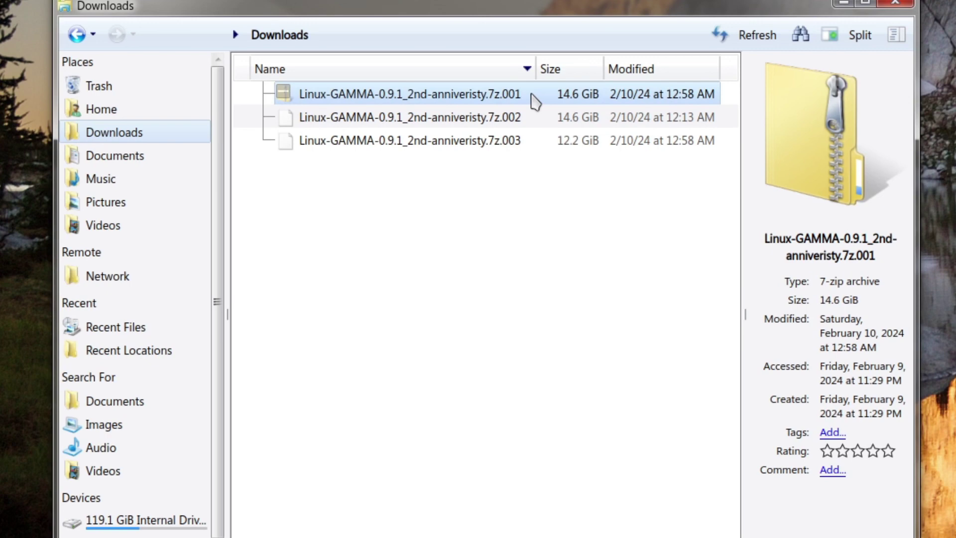
click(534, 223)
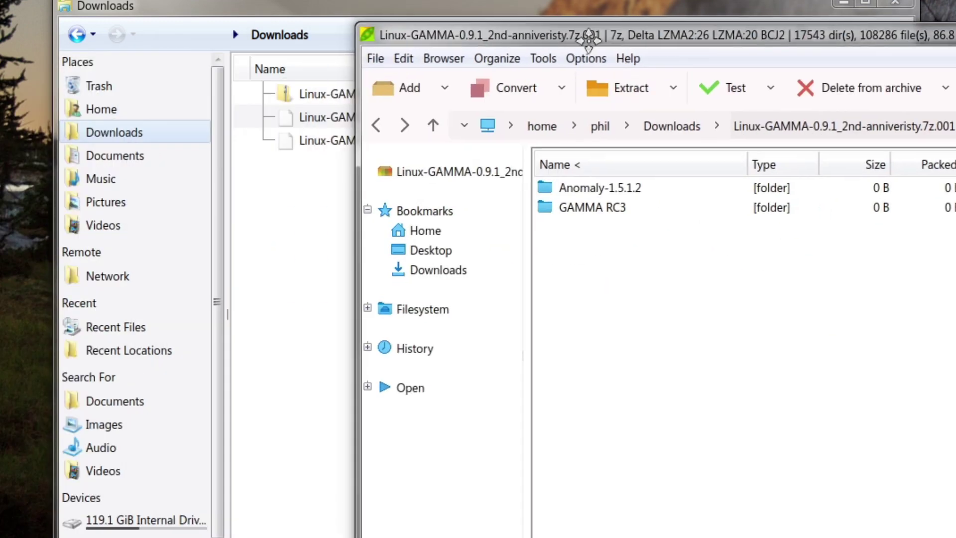
drag(632, 26, 426, 23)
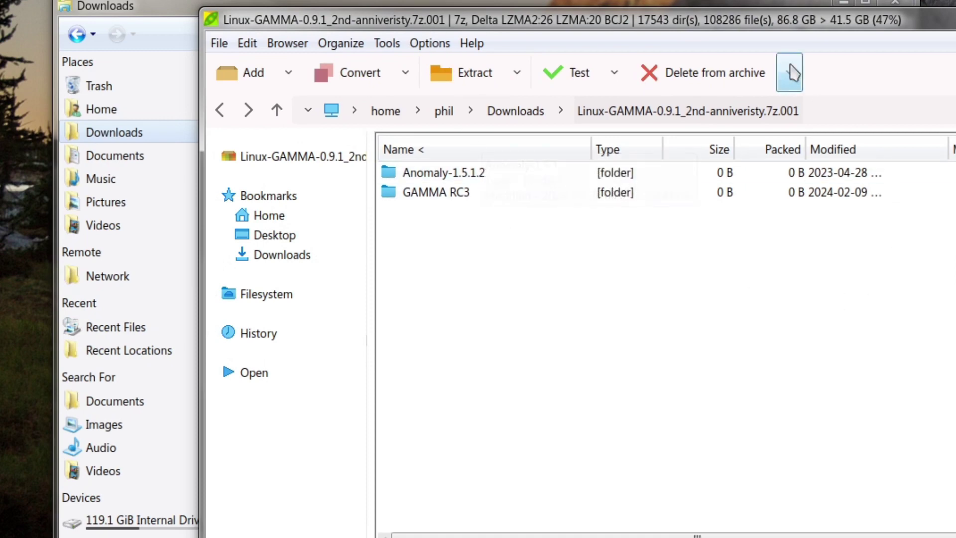
drag(494, 21, 761, 109)
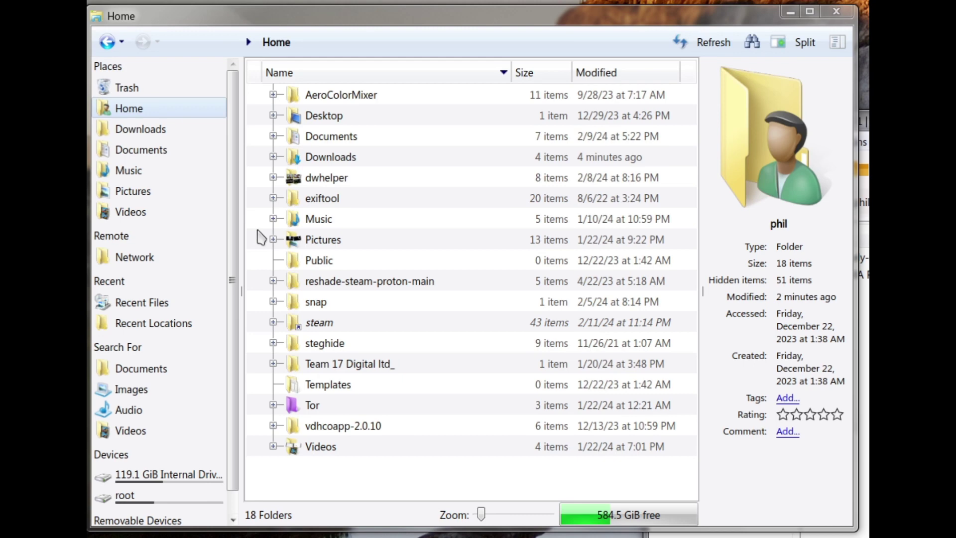
Show hidden folders, grab the path of .steam/steam, and return to the home folder
key(ctrl+h)
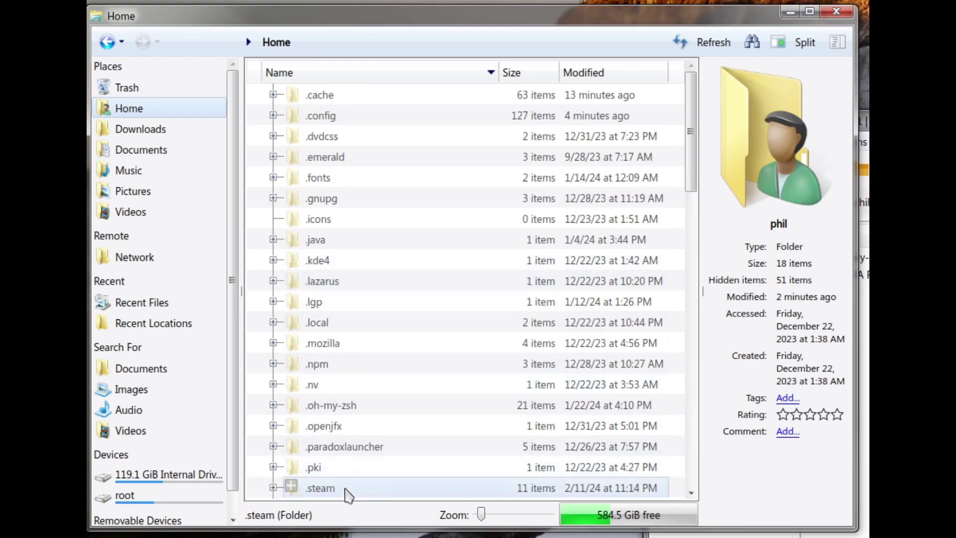
double_click(345, 489)
double_click(335, 219)
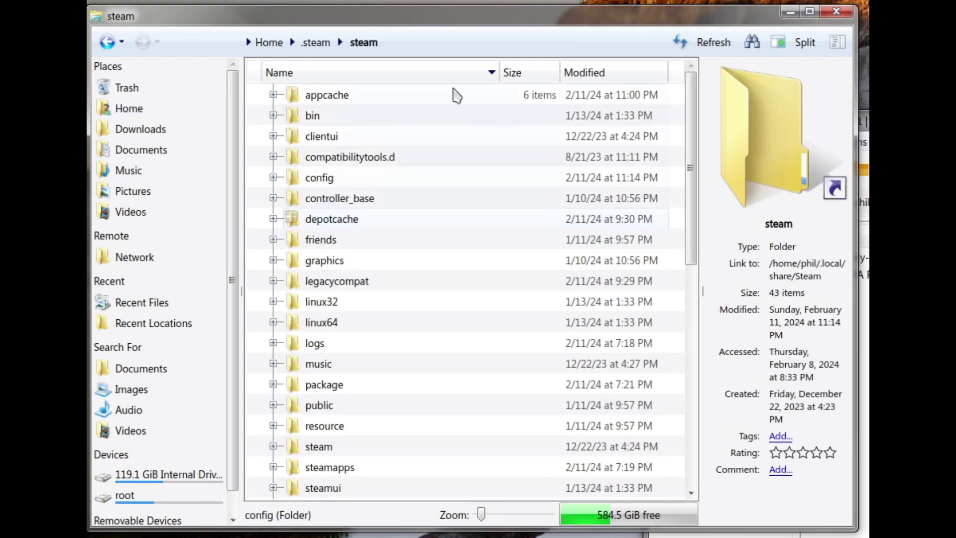
click(443, 40)
click(513, 99)
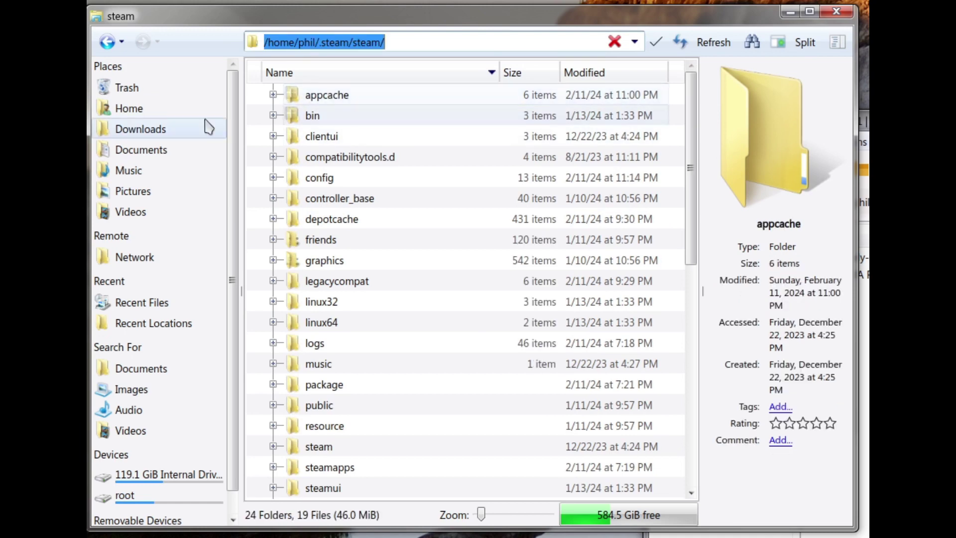
click(165, 110)
Create a link named 'steam' in home pointing to the .steam/steam folder
right_click(342, 487)
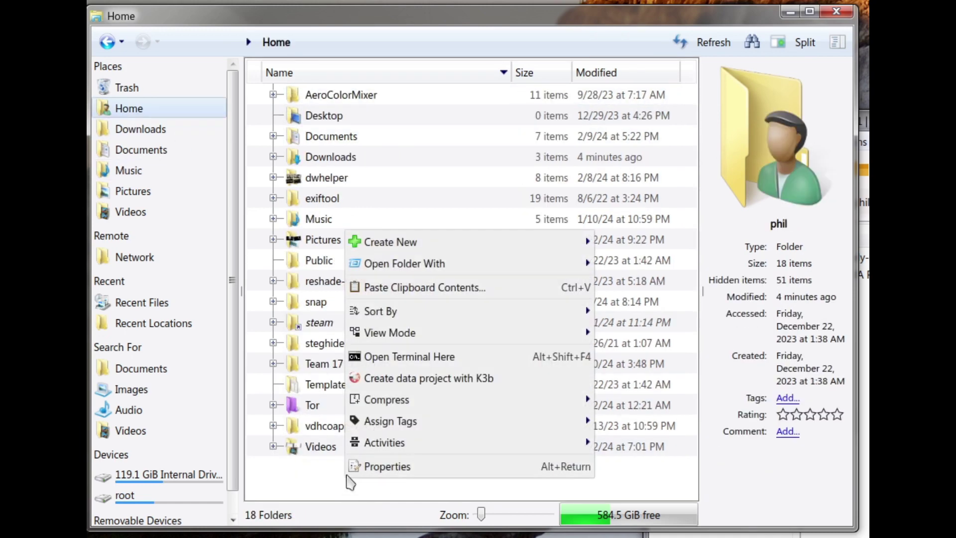
mouse_move(499, 237)
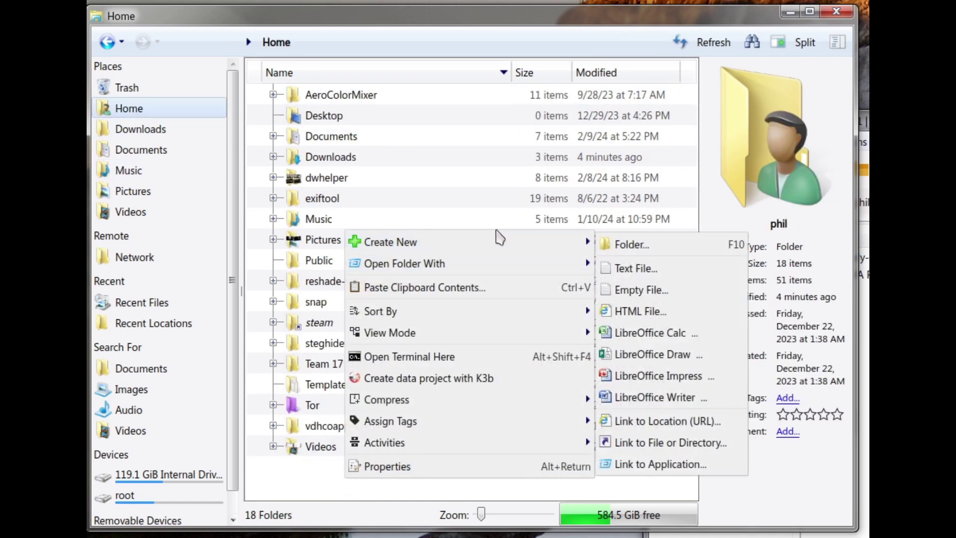
click(655, 445)
middle_click(448, 249)
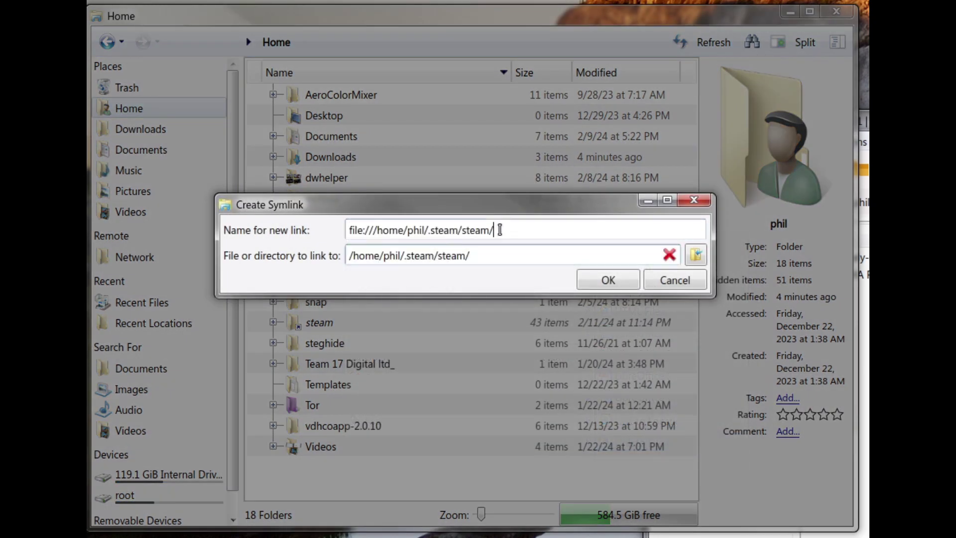
text(steam)
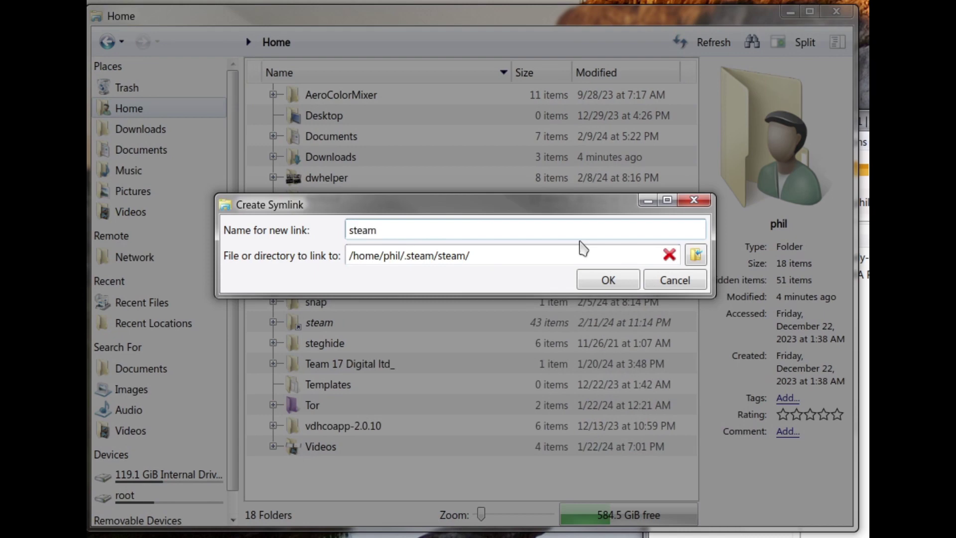
key(Return)
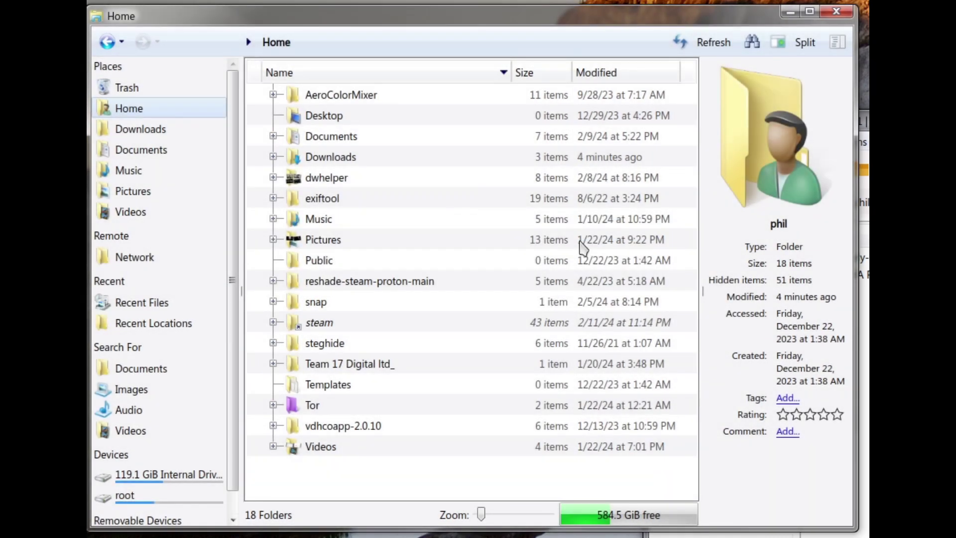
Navigate through steam > steamapps > common into the Stalker Gamma folder
double_click(321, 330)
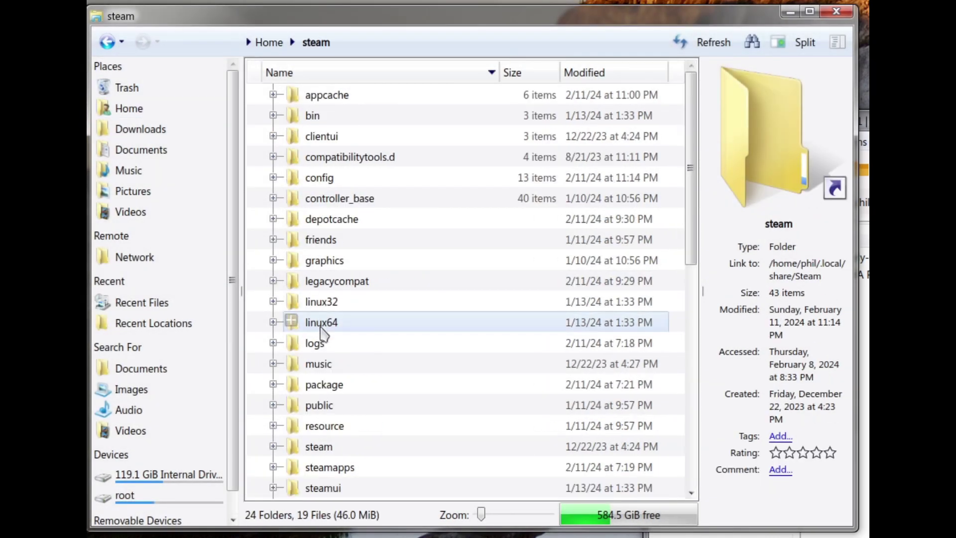
scroll(434, 156, down, 2)
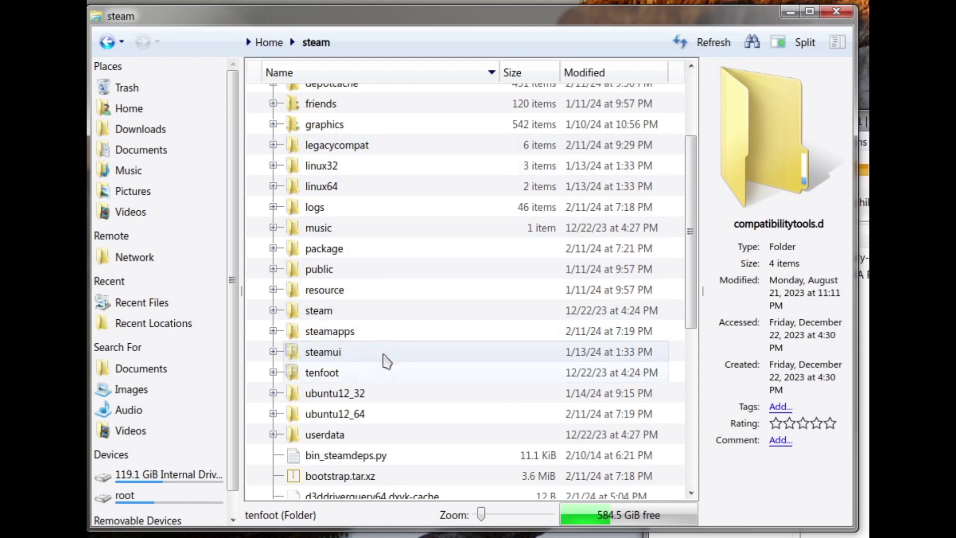
double_click(379, 332)
double_click(328, 95)
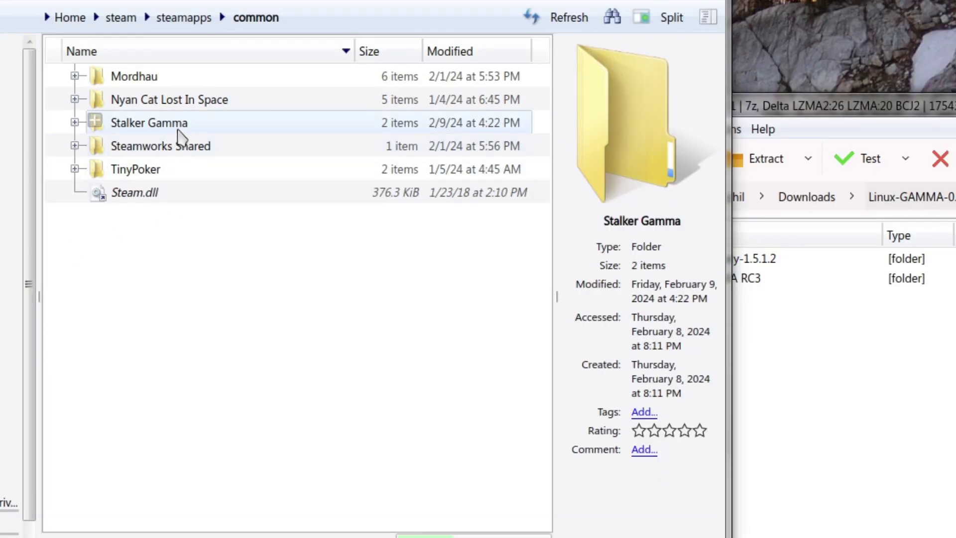
double_click(213, 132)
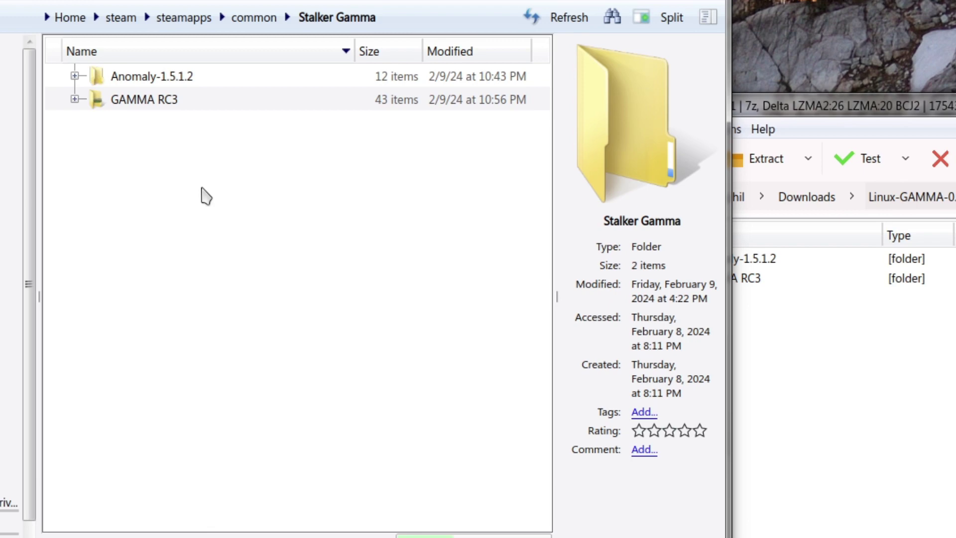
Copy the Stalker Gamma folder path and bring the PeaZip archive window back to front
click(423, 15)
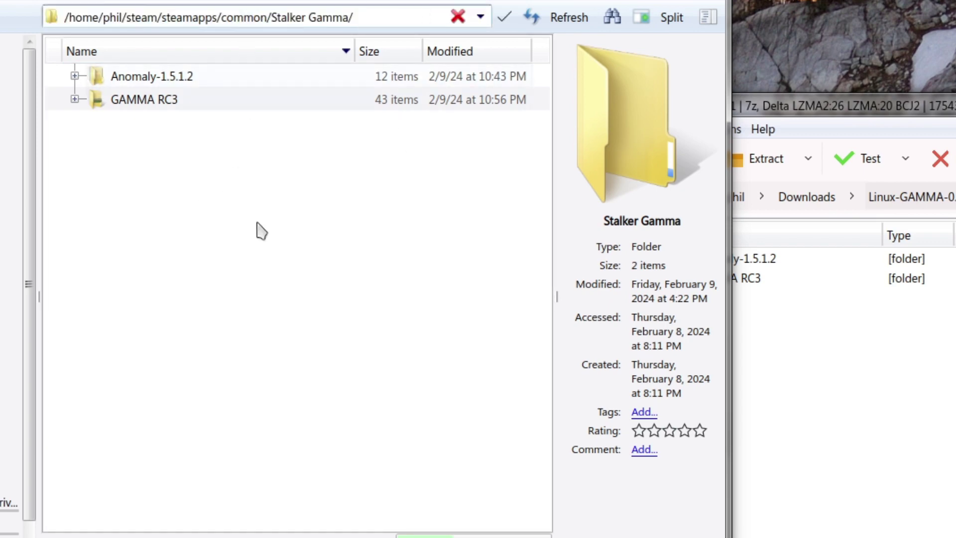
key(ctrl+a)
click(502, 20)
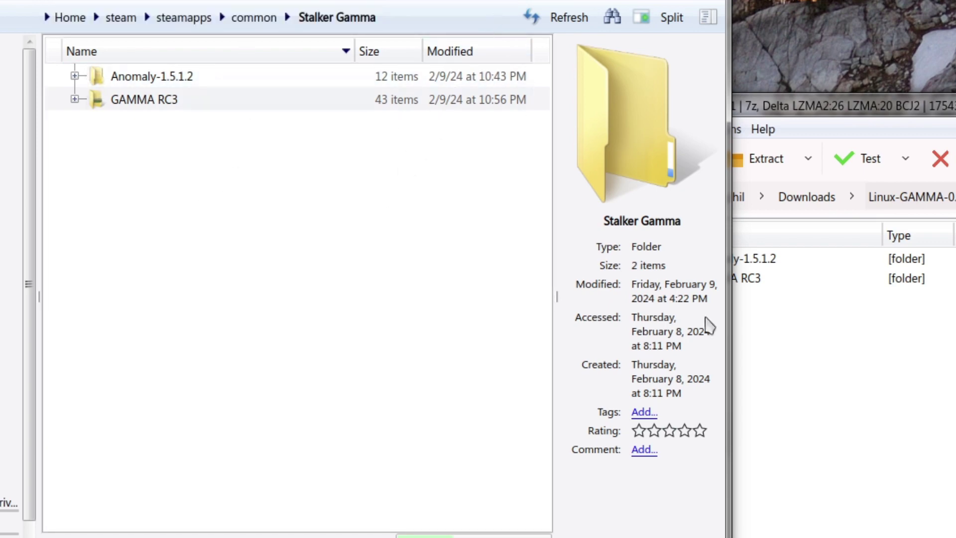
click(821, 378)
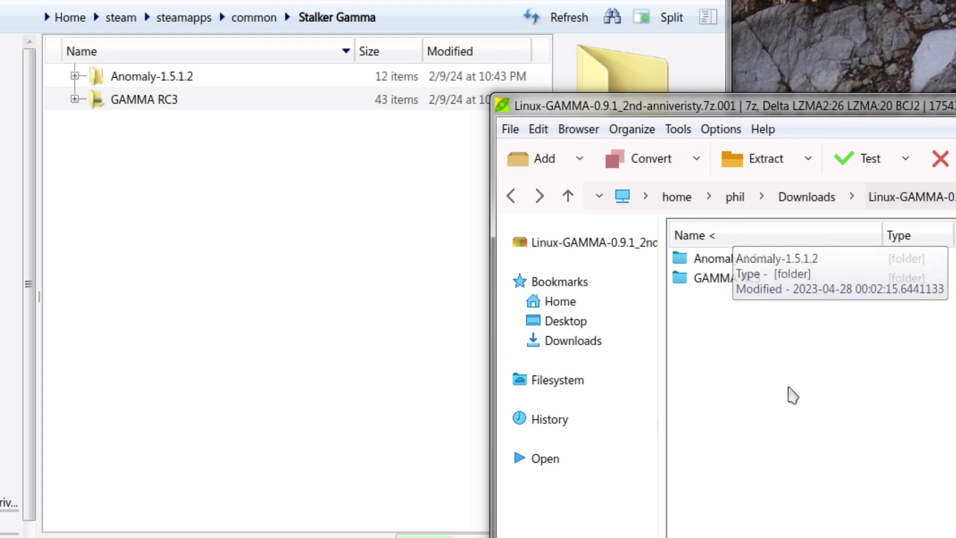
Extract Anomaly-1.5.1.2 and GAMMA RC3 into the Stalker Gamma folder with 'Extract in new folder' unchecked
drag(752, 366, 745, 252)
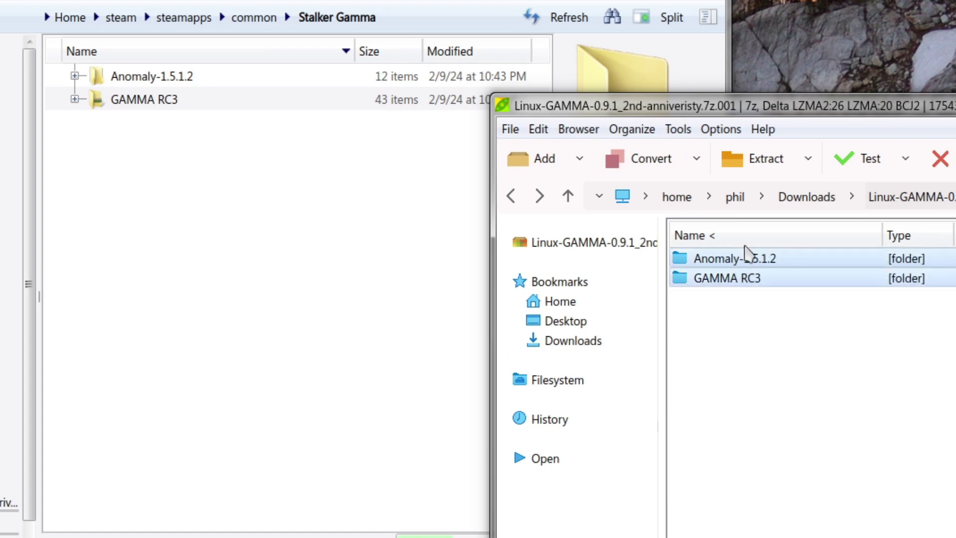
click(772, 173)
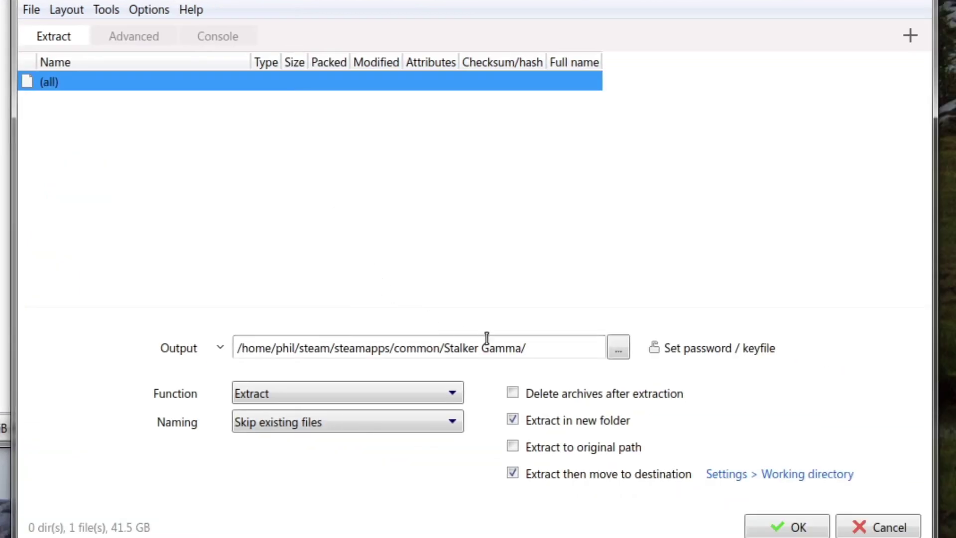
triple_click(501, 336)
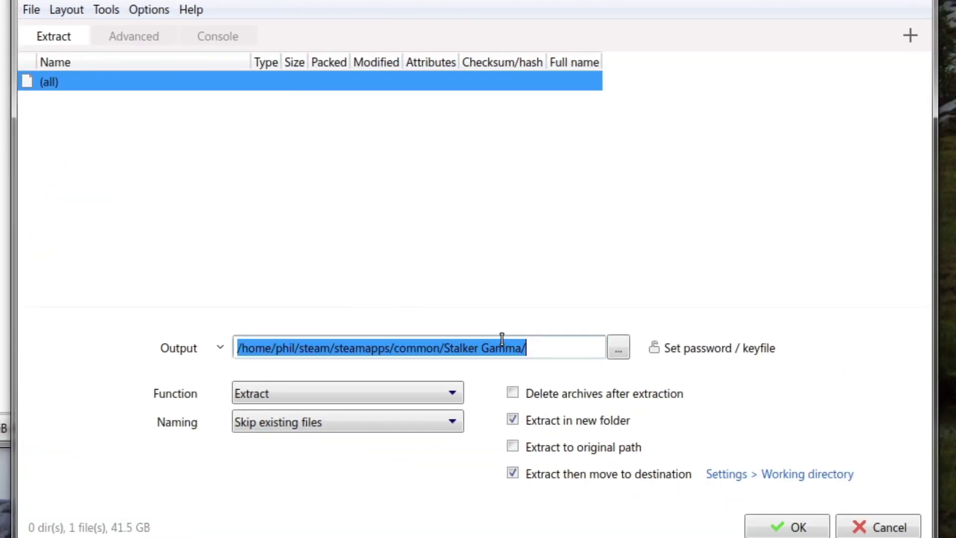
key(End)
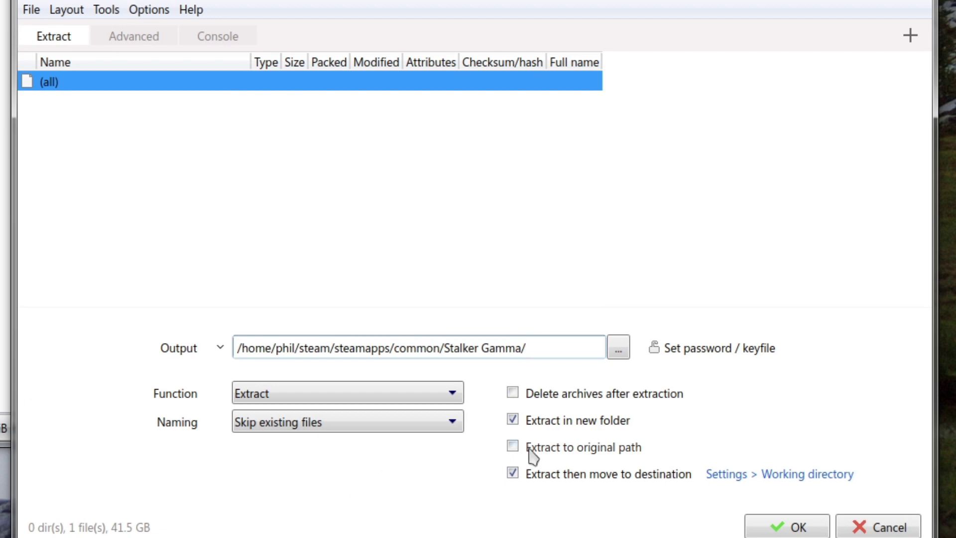
click(544, 428)
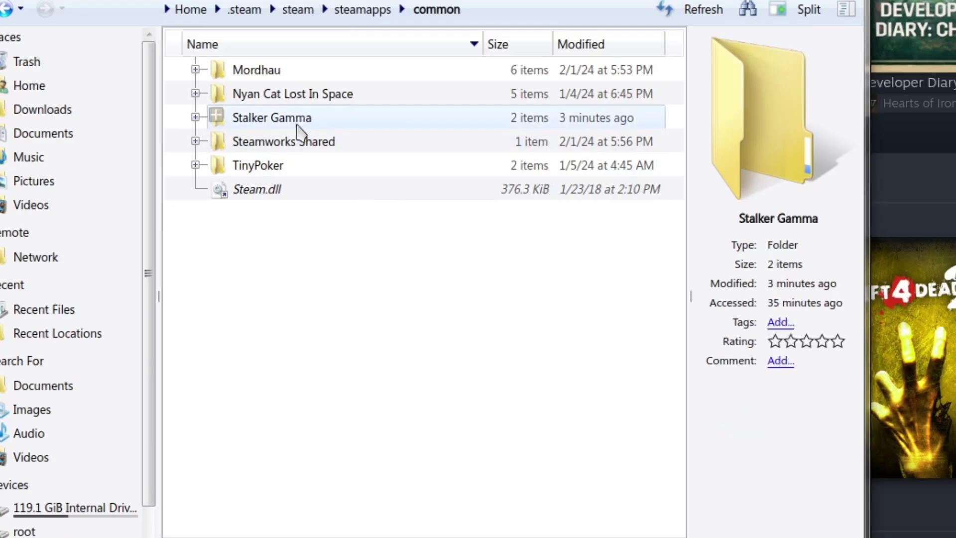
Browse into Stalker Gamma > GAMMA RC3 and locate ModOrganizer.exe by typing 'modo', then return to Steam
double_click(325, 121)
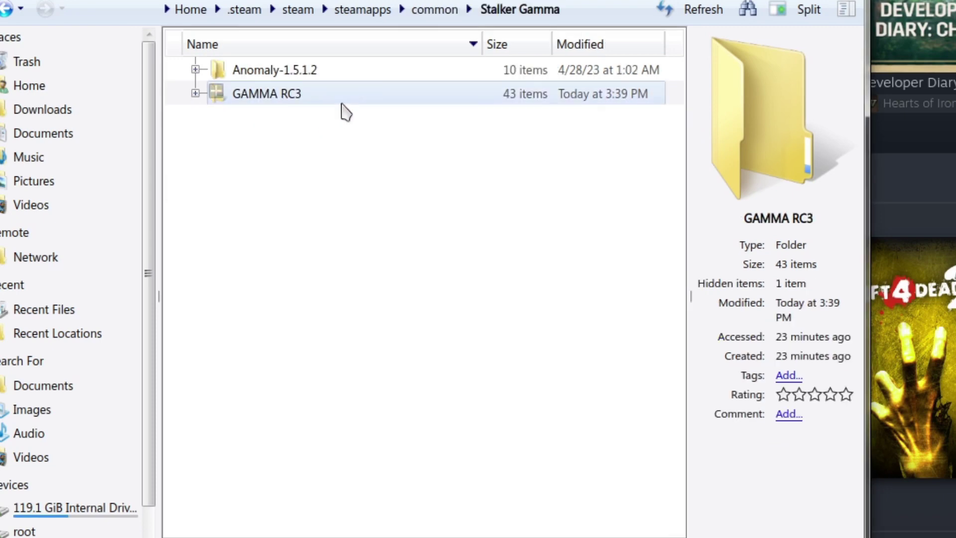
double_click(343, 106)
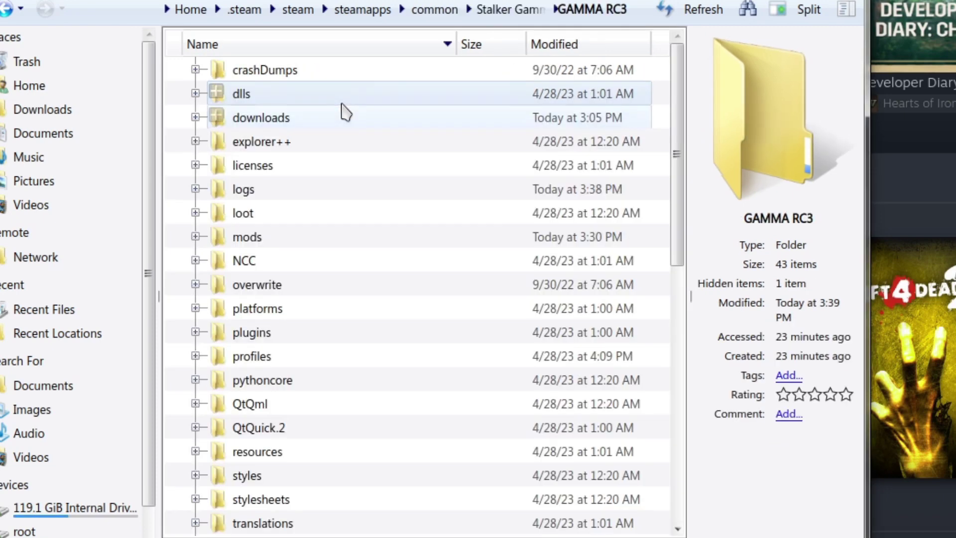
click(325, 186)
scroll(324, 185, down, 3)
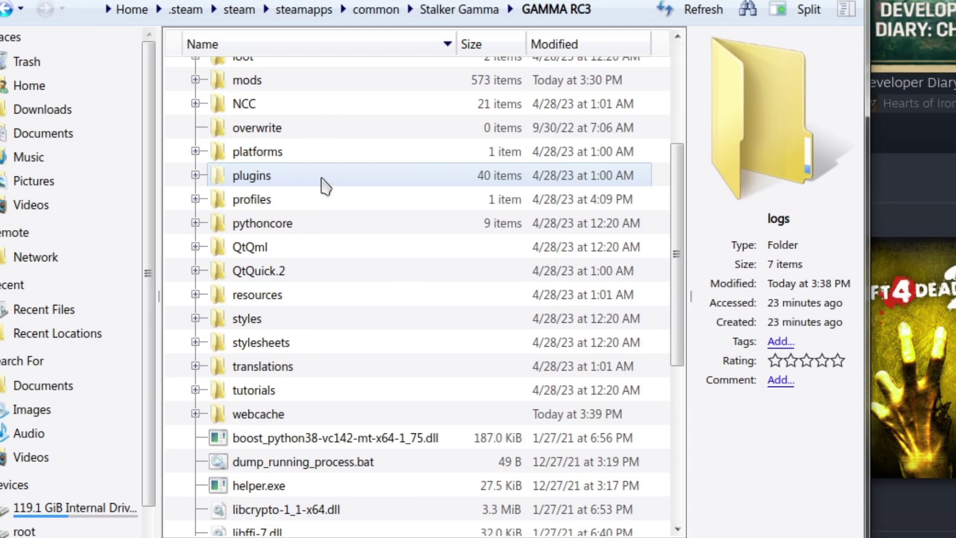
text(modo)
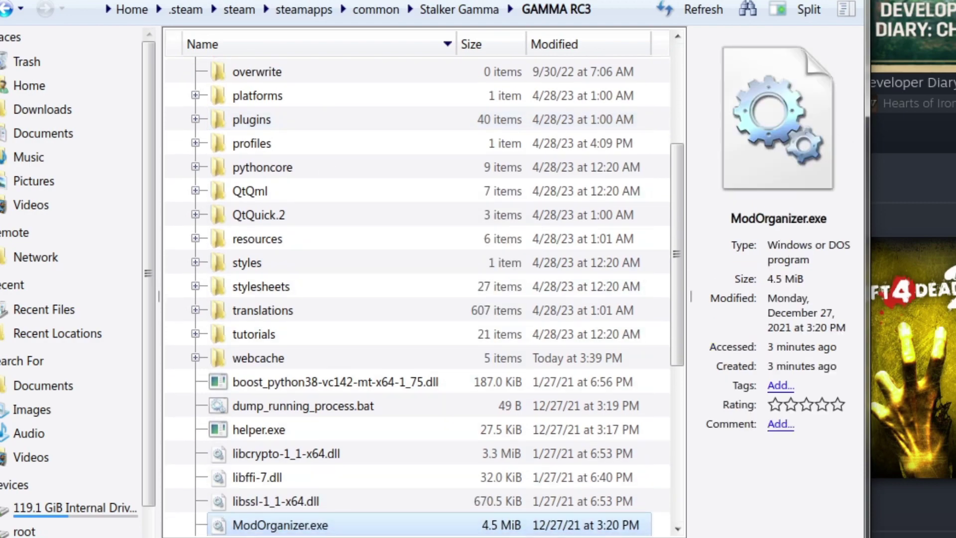
key(alt+Tab)
Add GAMMA RC3's ModOrganizer.exe to the library as a non-Steam game
click(20, 488)
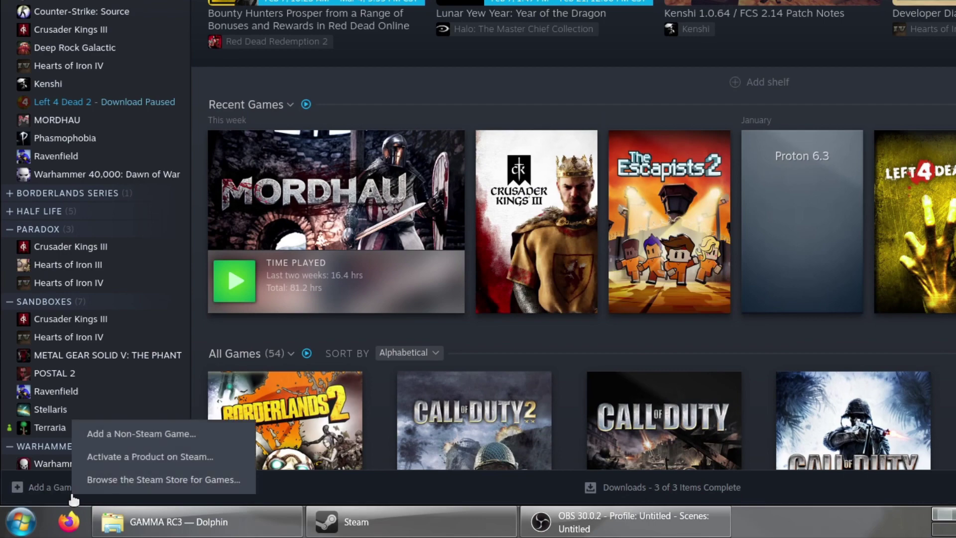
click(142, 433)
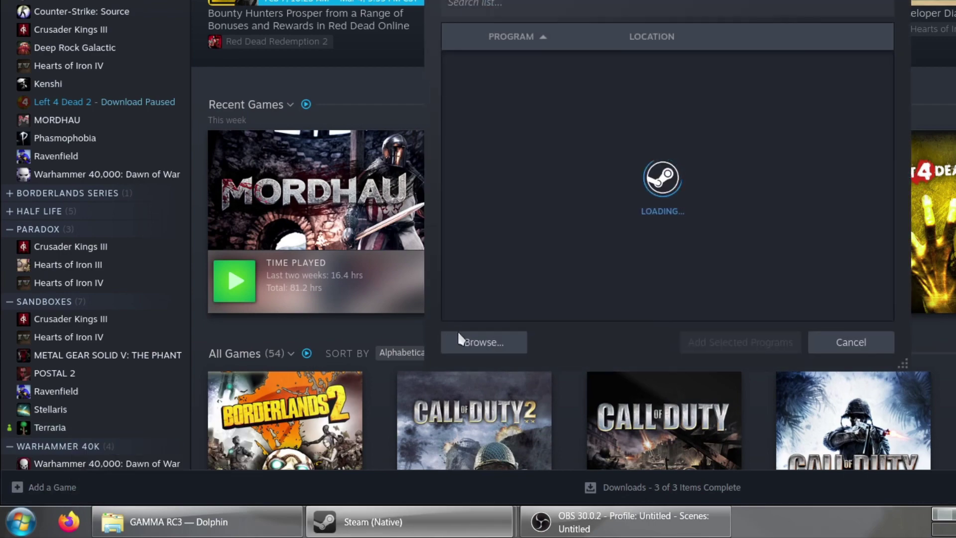
click(463, 337)
click(379, 321)
text(/home/phil/.steam/steam/steamapps/common/Stalker Gamma/GAMMA RC3/ModOrganizer.exe)
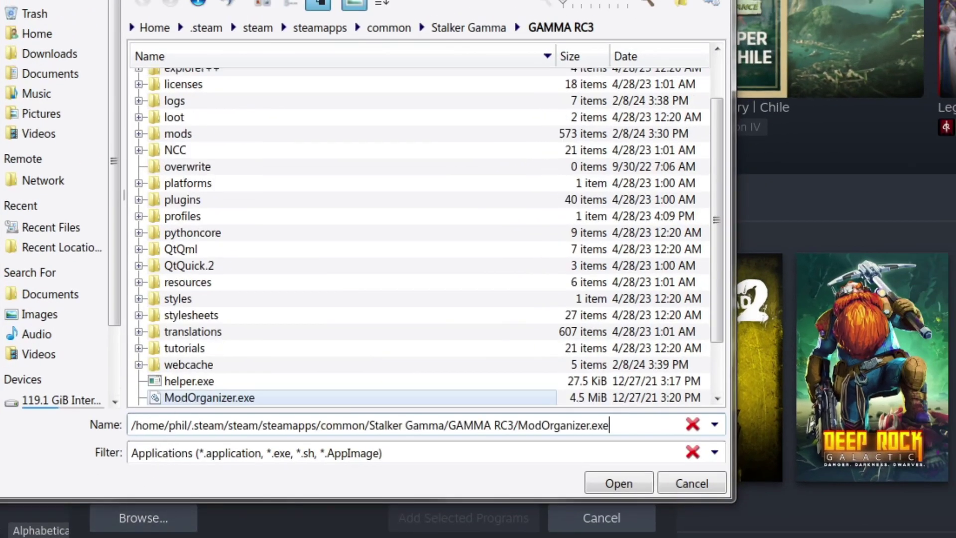
click(629, 484)
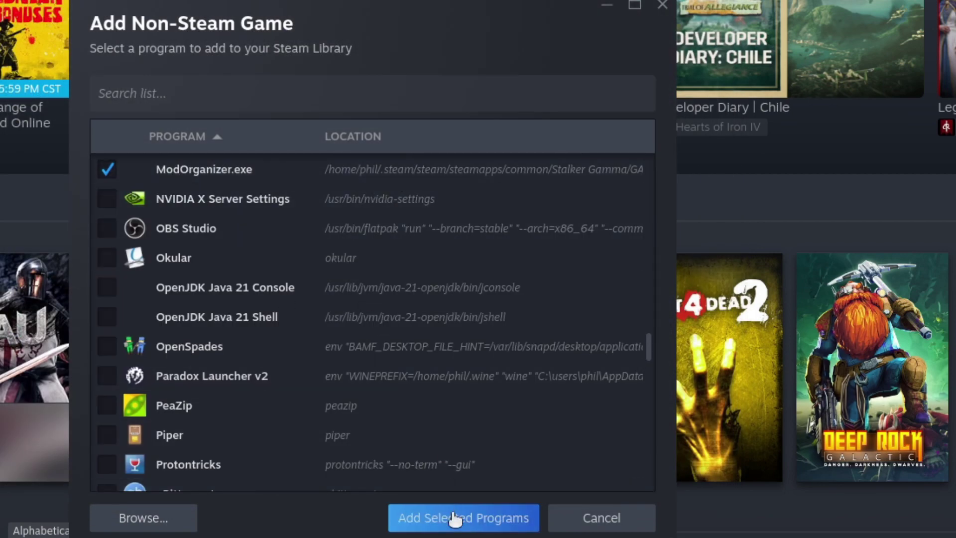
click(455, 528)
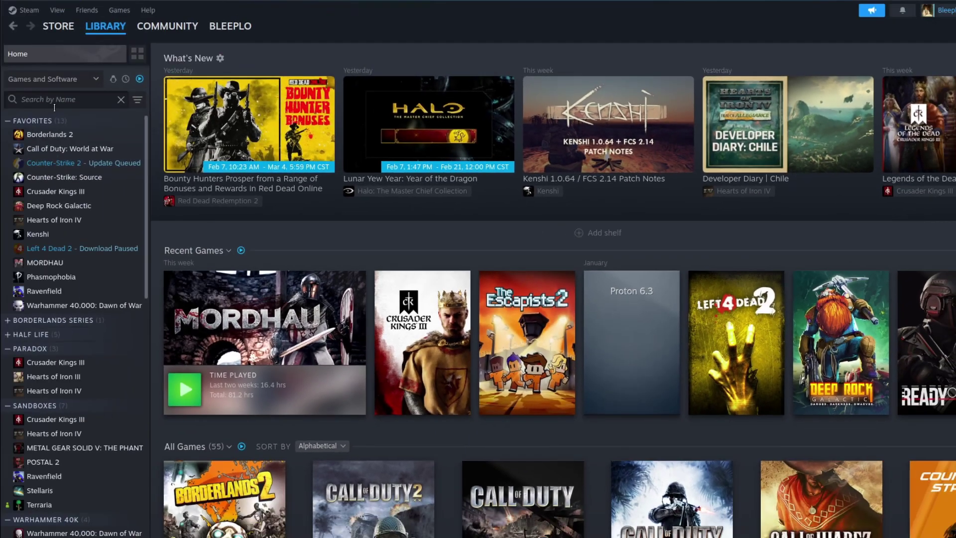
Search the library for 'mod org', then clear the search
click(54, 105)
text(mod )
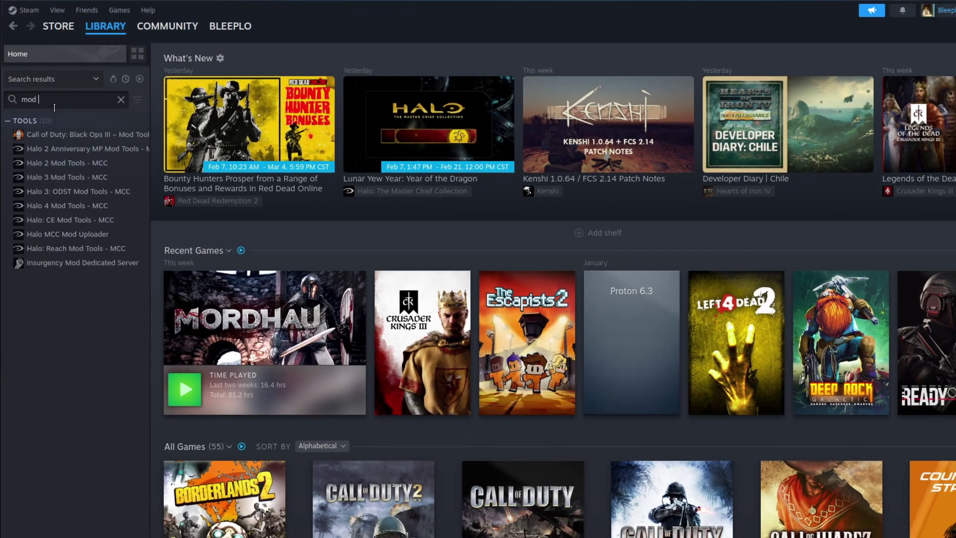
text(orga)
key(Escape)
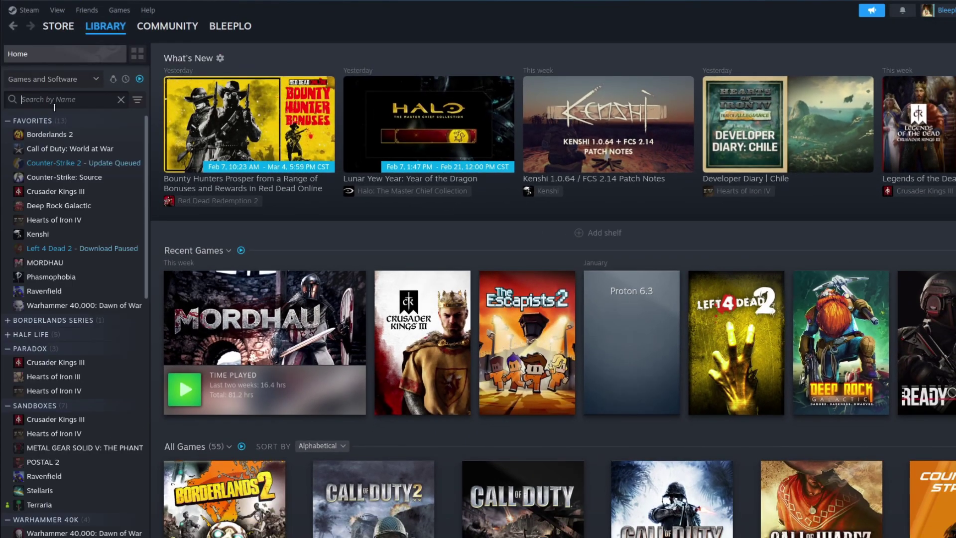
Filter the library by 'mod' and open the ModOrganizer.exe shortcut's properties
text(modo)
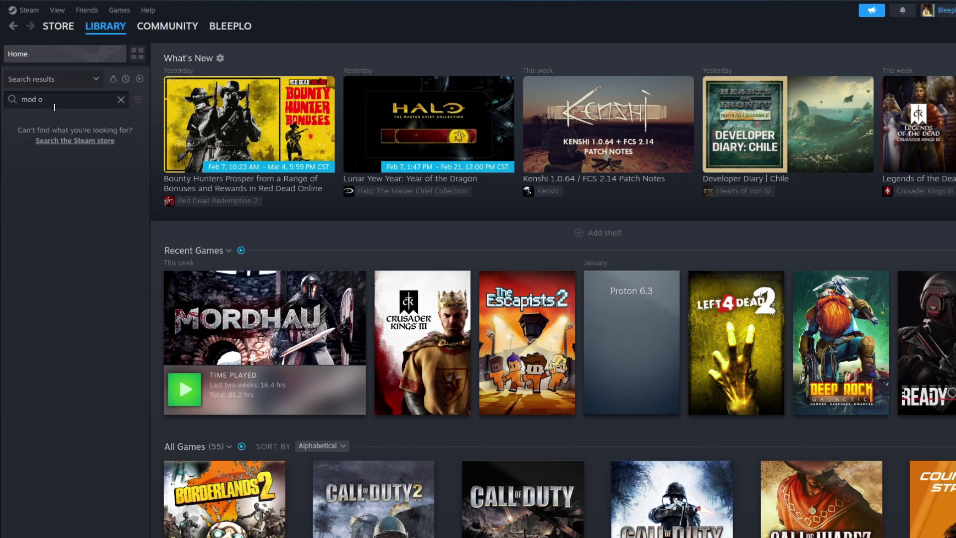
key(BackSpace)
key(BackSpace)
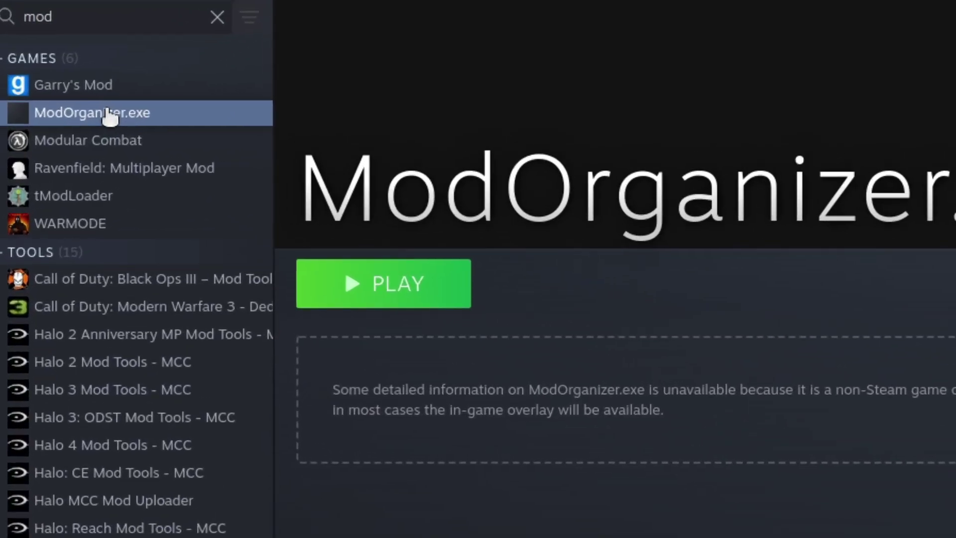
right_click(110, 115)
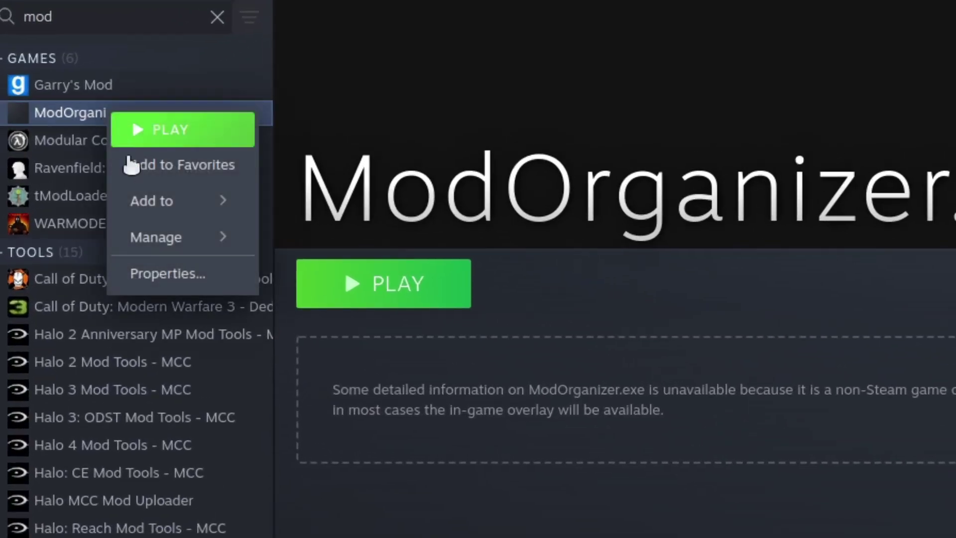
click(144, 275)
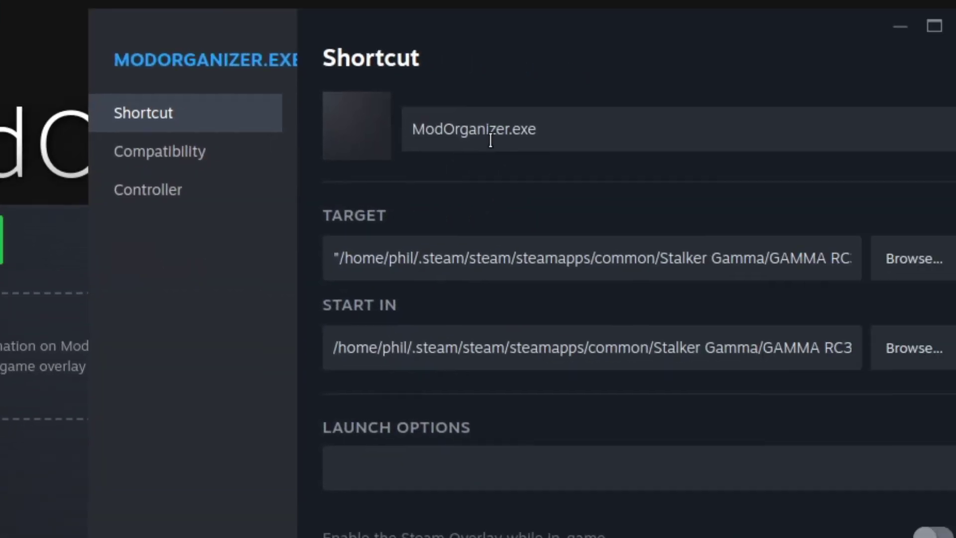
Rename the shortcut to 'S.T.A.L.K.E.R: GAMMA'
triple_click(439, 133)
text(S>T)
key(BackSpace)
key(BackSpace)
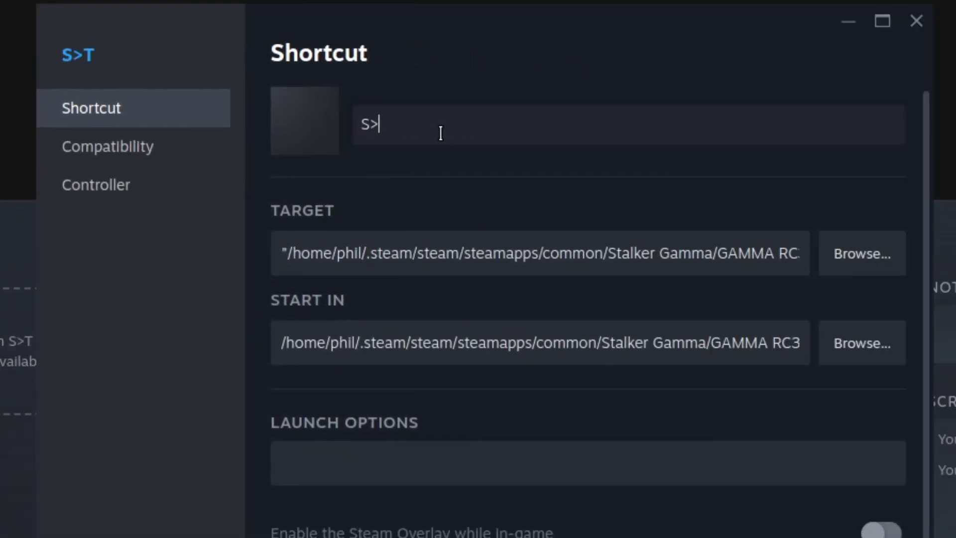
text(.T.A)
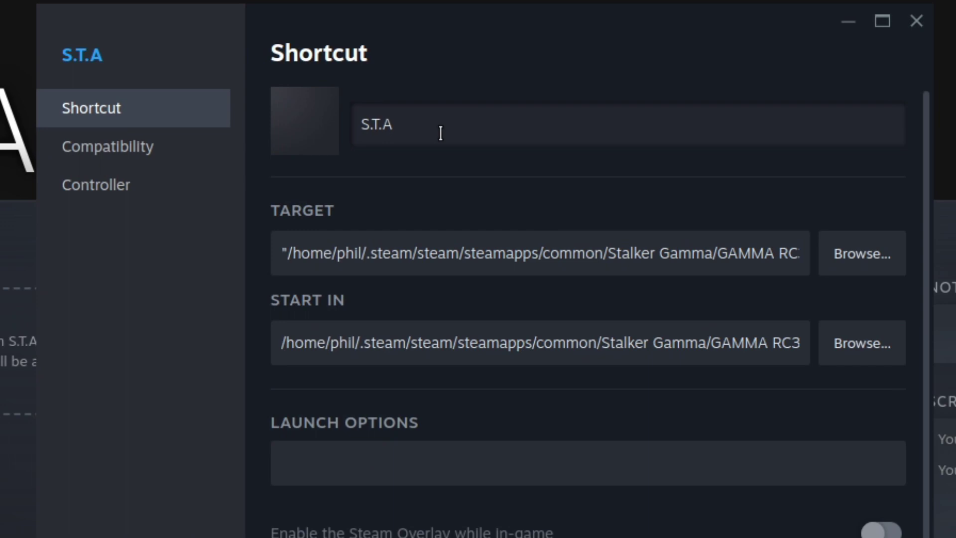
text(.L.K.E.)
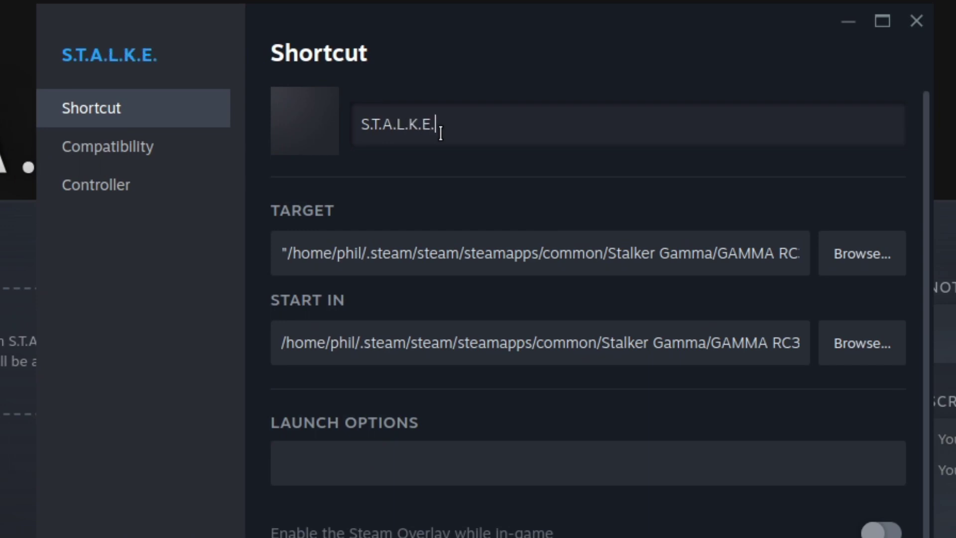
text(R: GA)
key(BackSpace)
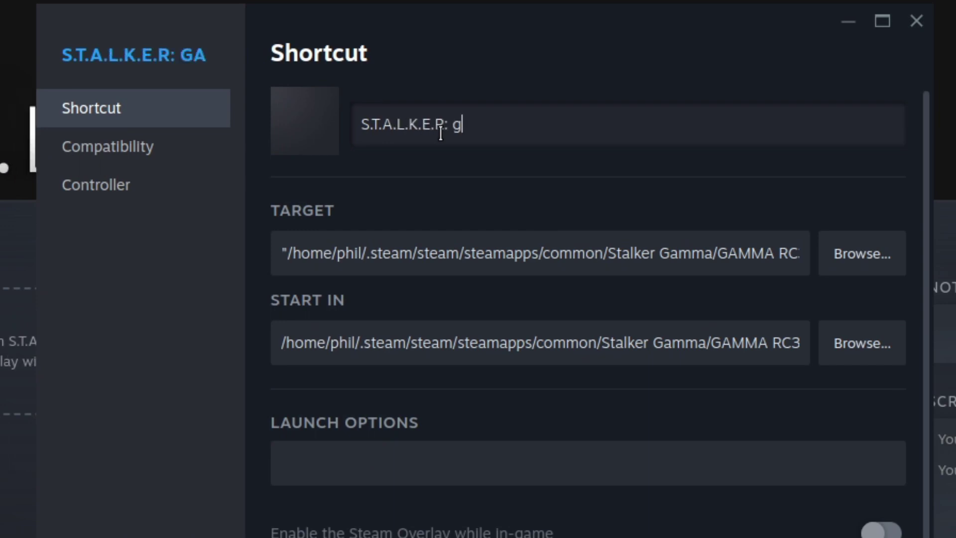
text(AMMA)
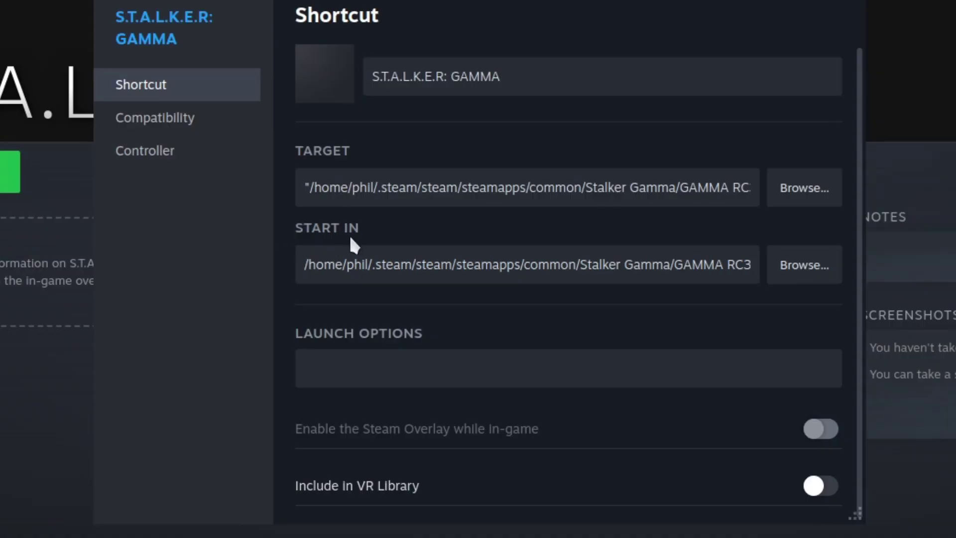
Force the shortcut to use the Proton 7.0-6 compatibility tool and close Properties
click(208, 128)
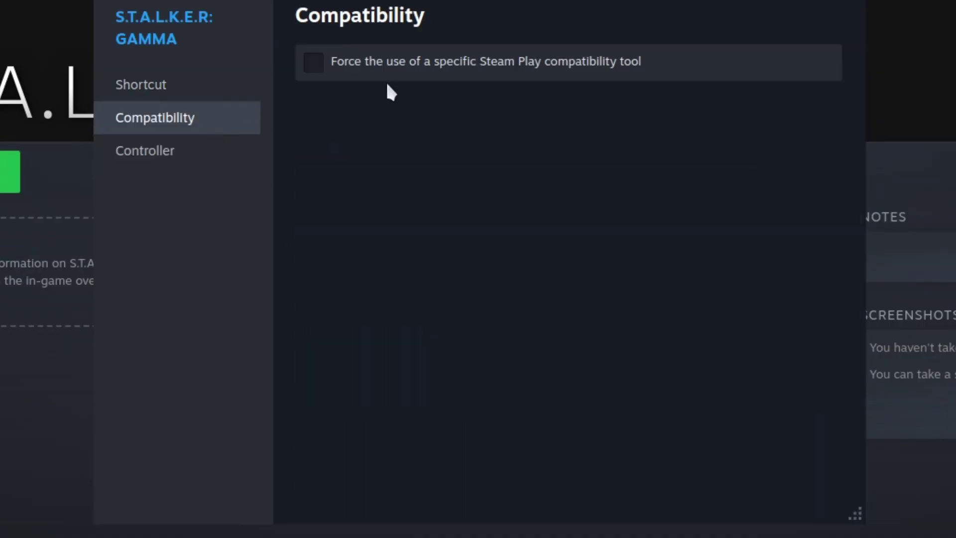
click(394, 70)
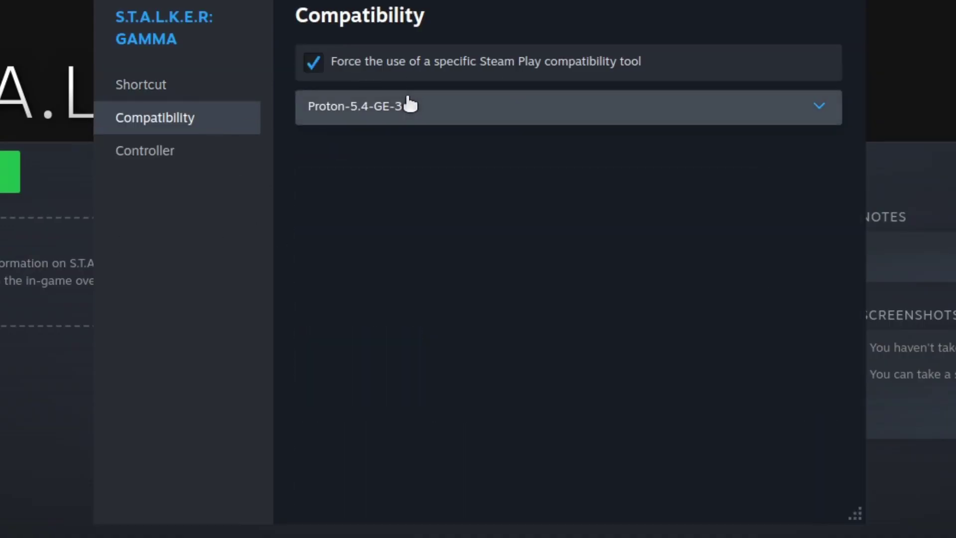
click(408, 119)
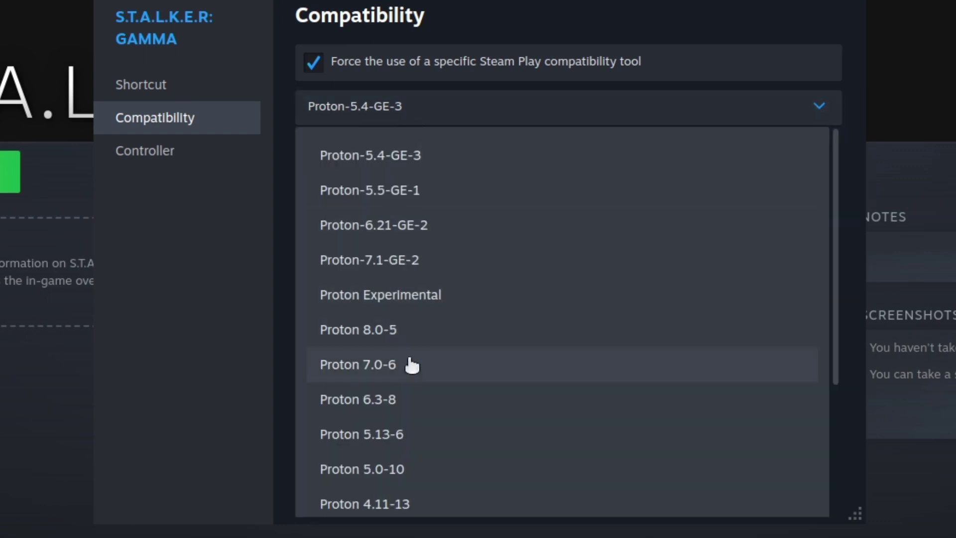
click(413, 374)
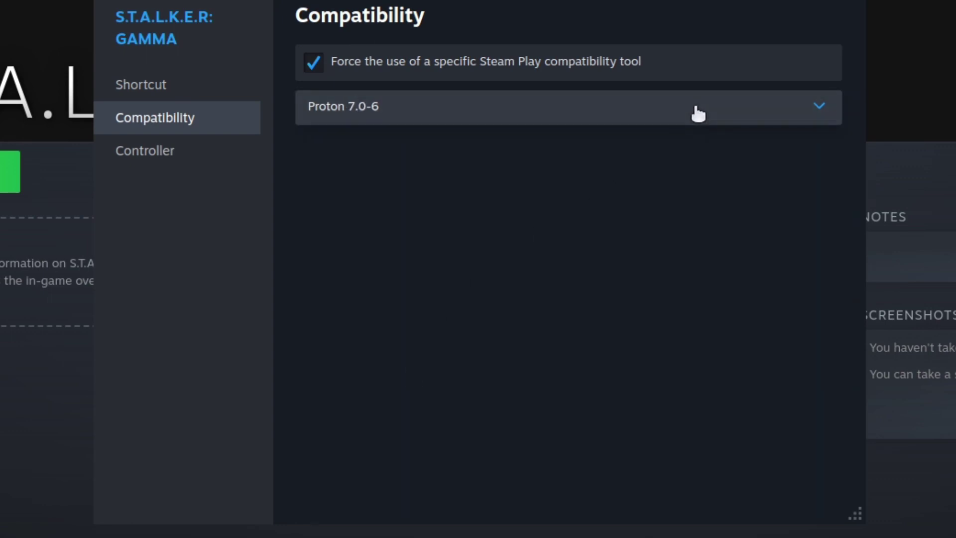
click(854, 6)
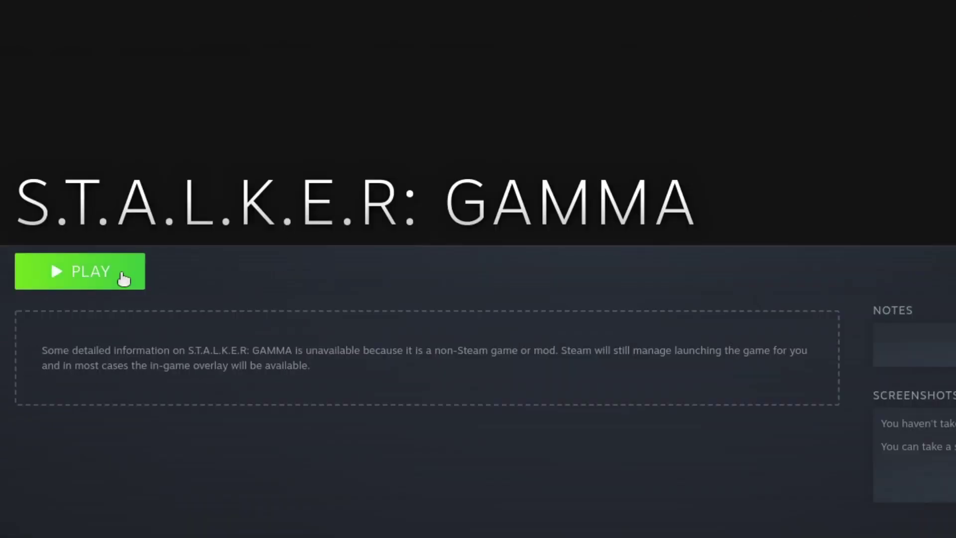
Test-launch S.T.A.L.K.E.R: GAMMA, then stop it and confirm the exit
click(123, 280)
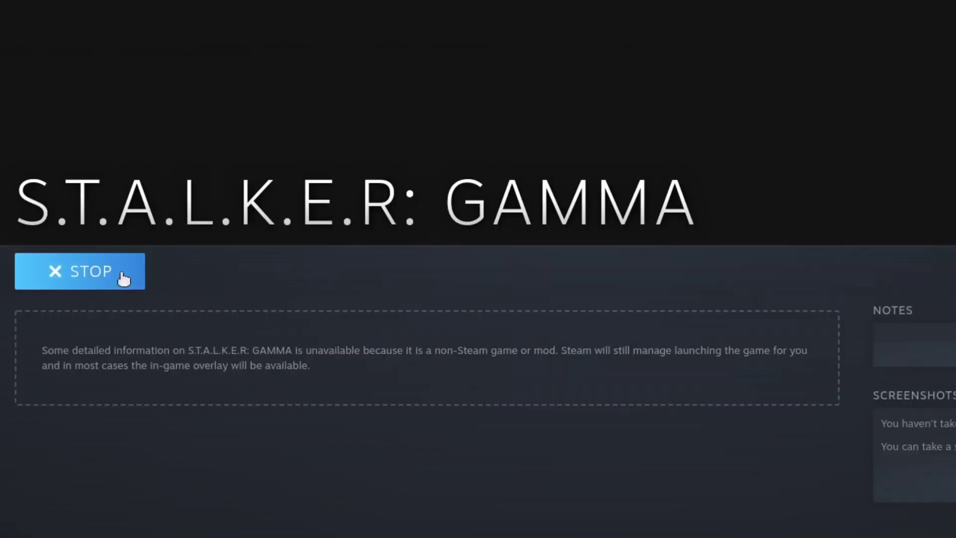
click(123, 279)
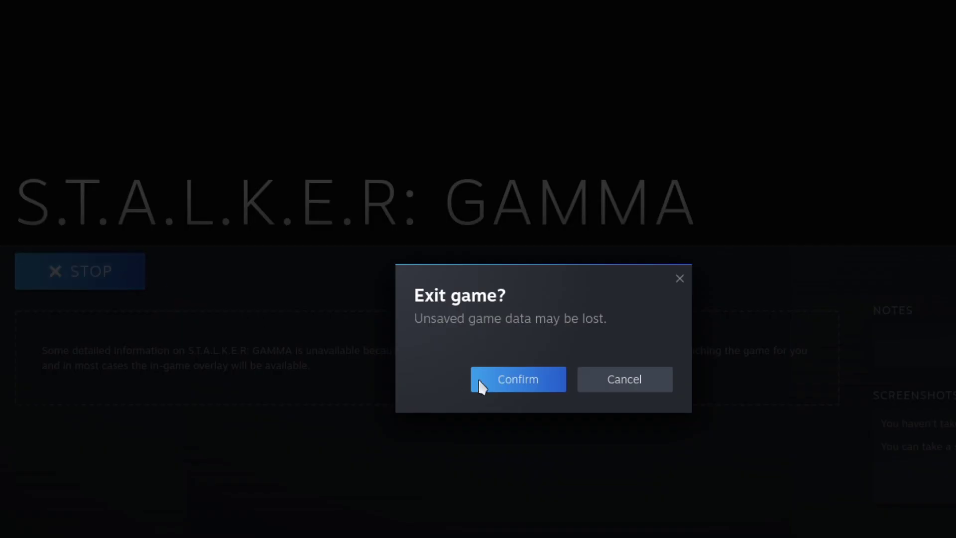
click(518, 380)
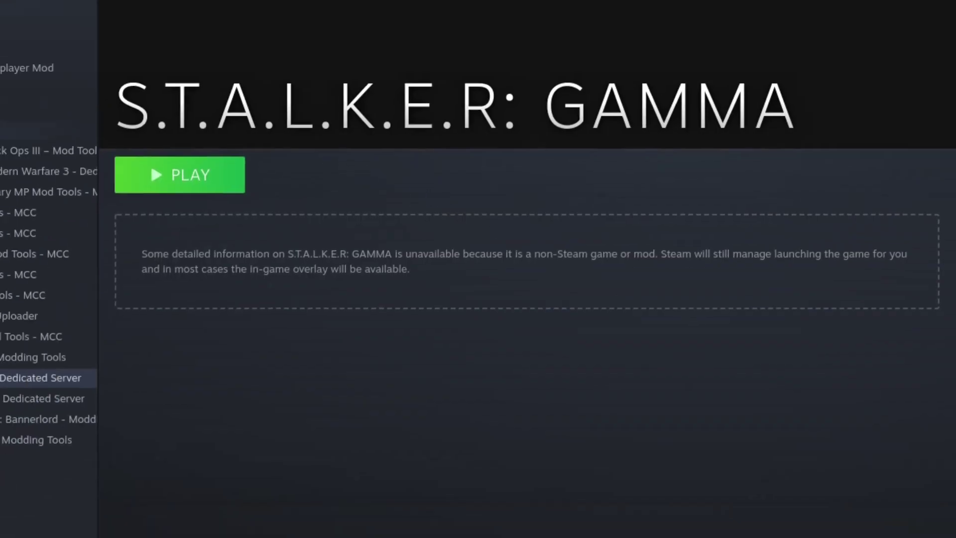
key(super)
Launch Protontricks and select the S.T.A.L.K.E.R: GAMMA non-Steam shortcut
text(proton)
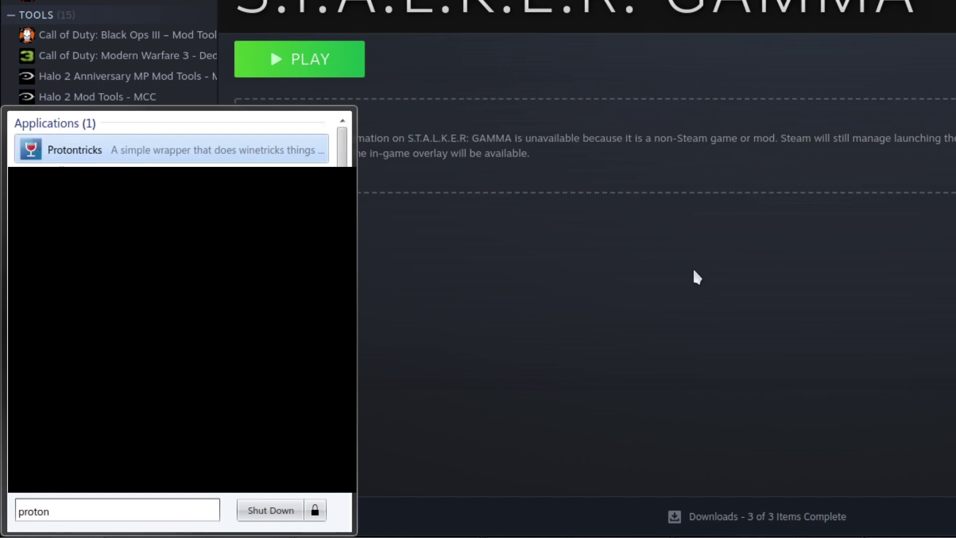
key(Return)
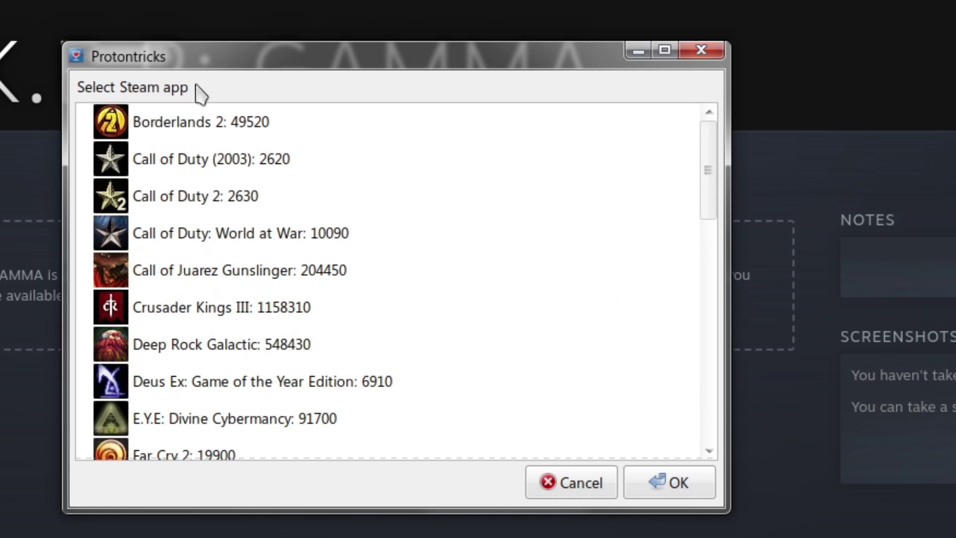
scroll(243, 324, down, 3)
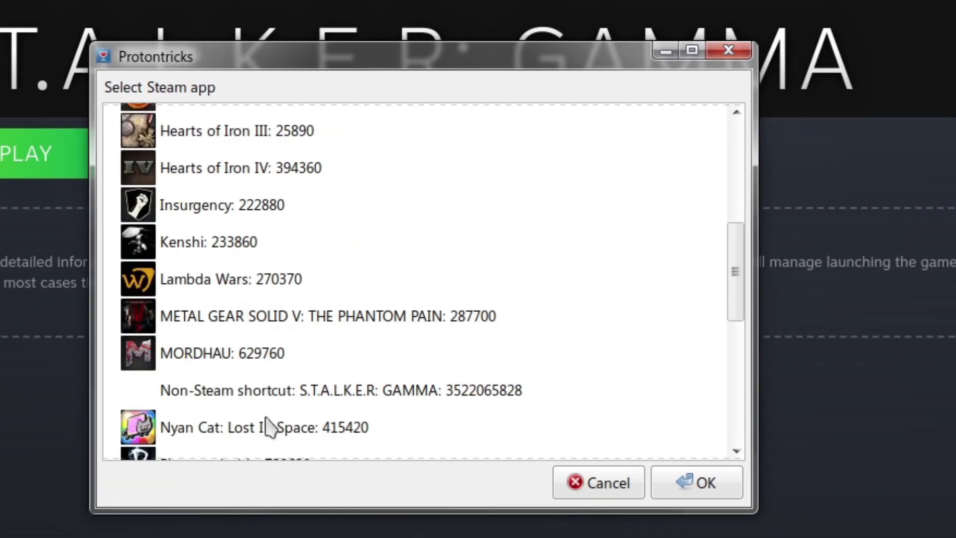
click(268, 390)
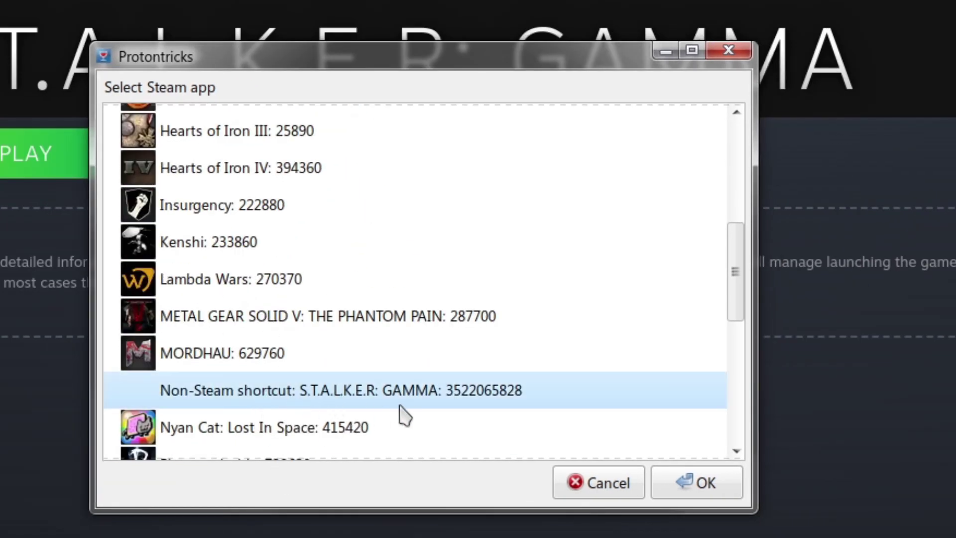
click(707, 483)
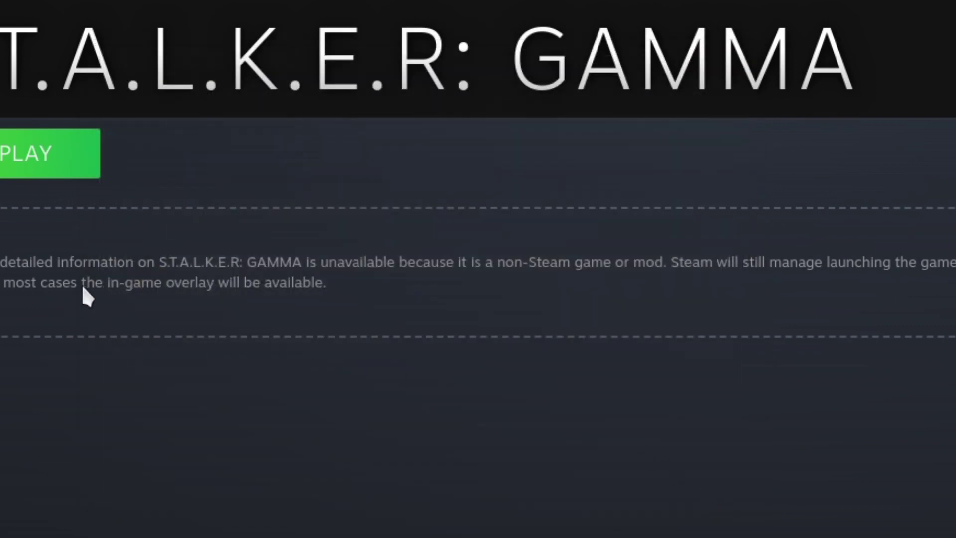
Dismiss the two 'Unknown file arch: 65' errors and the 64-bit wineprefix warning
click(879, 247)
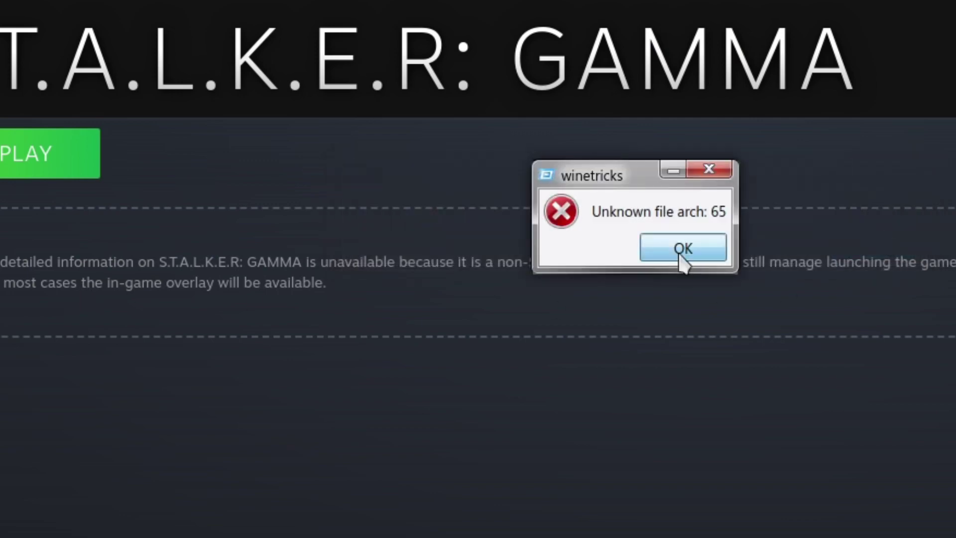
click(679, 257)
click(732, 295)
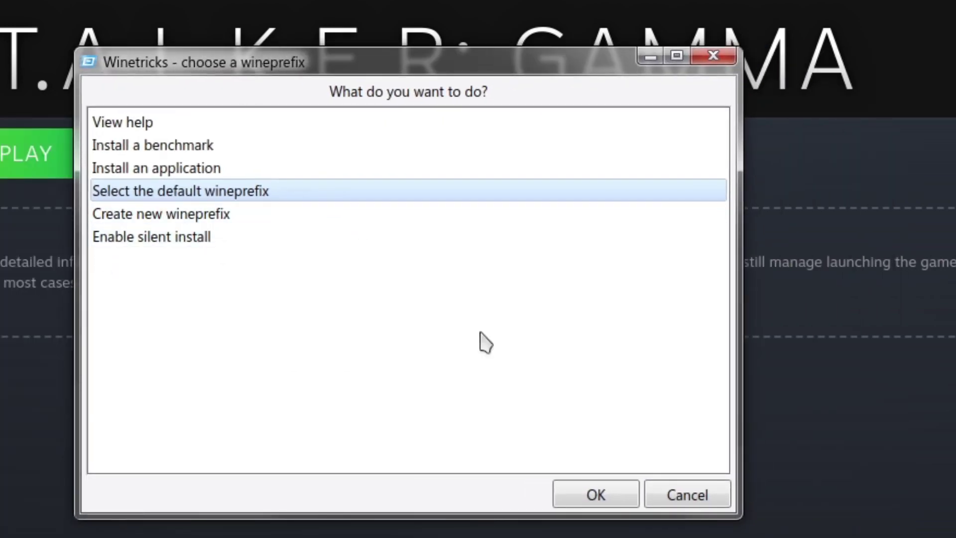
Use the default wineprefix and choose to install a Windows DLL or component
click(597, 494)
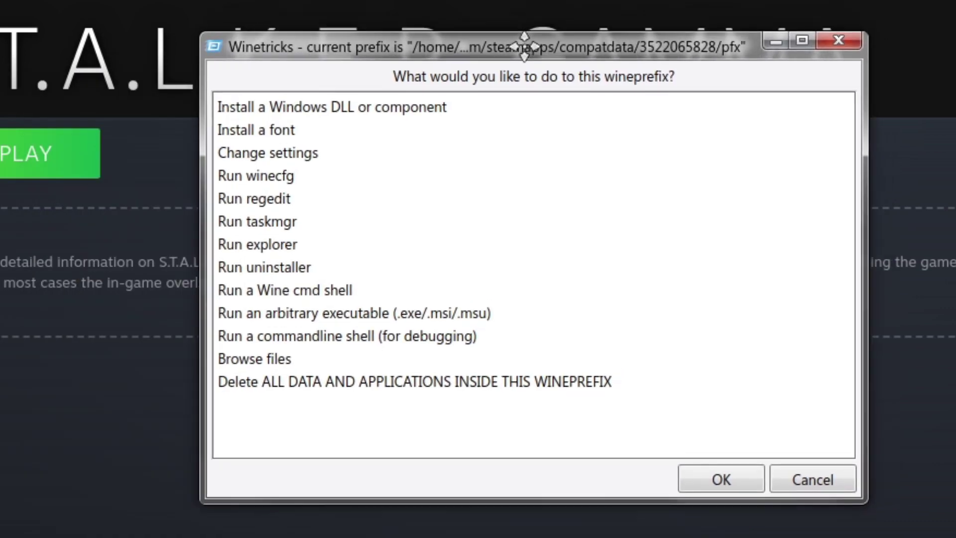
click(238, 125)
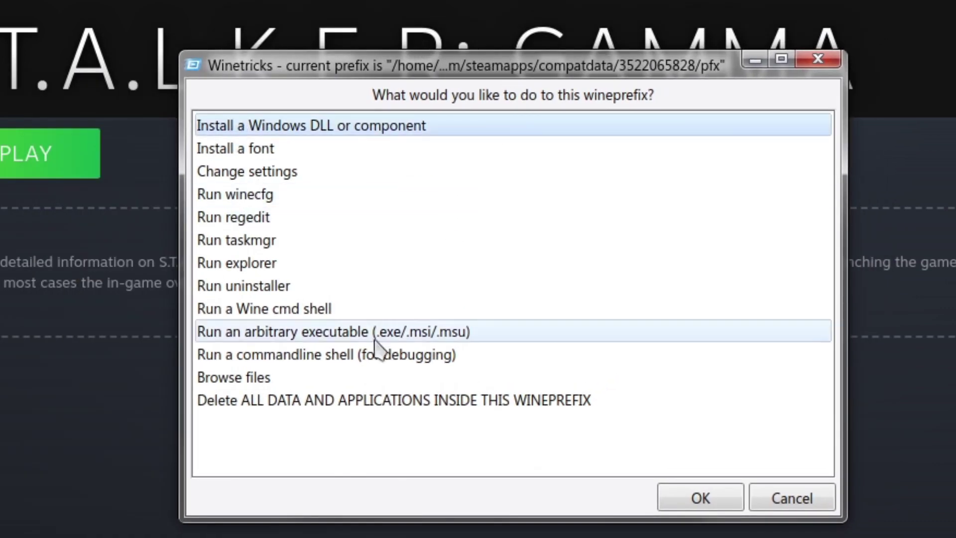
click(690, 498)
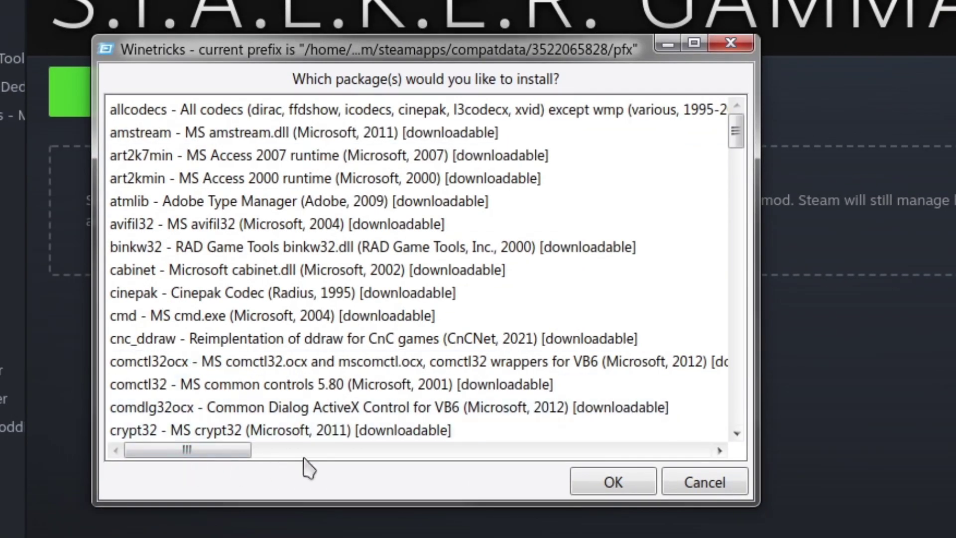
Tick d3dcompiler_43, d3dcompiler_47, d3dx10, d3dx11_43, d3dx9_43 and d3dx9, and install them
scroll(219, 453, right, 1)
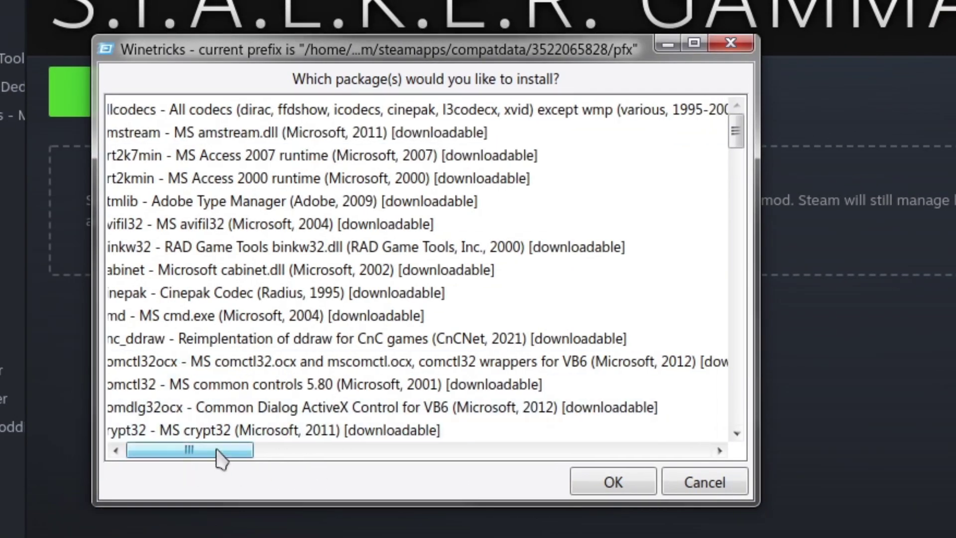
mouse_move(219, 458)
mouse_down()
mouse_move(320, 444)
mouse_move(219, 451)
mouse_up()
scroll(234, 188, down, 3)
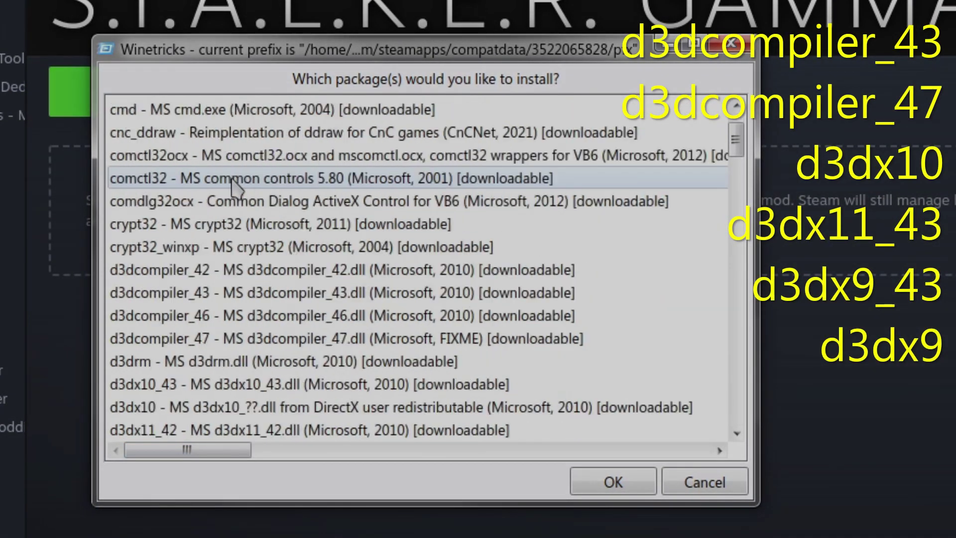
scroll(234, 188, down, 1)
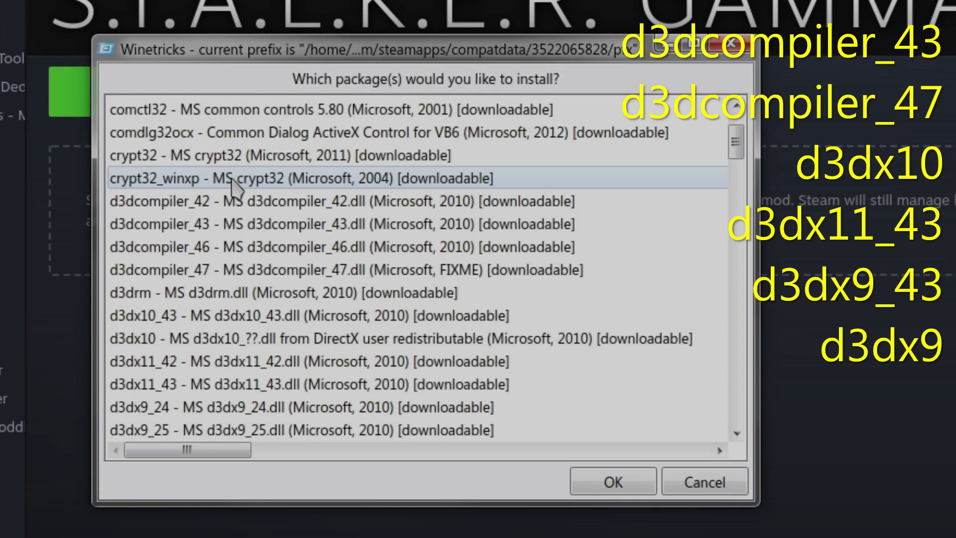
scroll(409, 316, down, 4)
scroll(382, 244, up, 4)
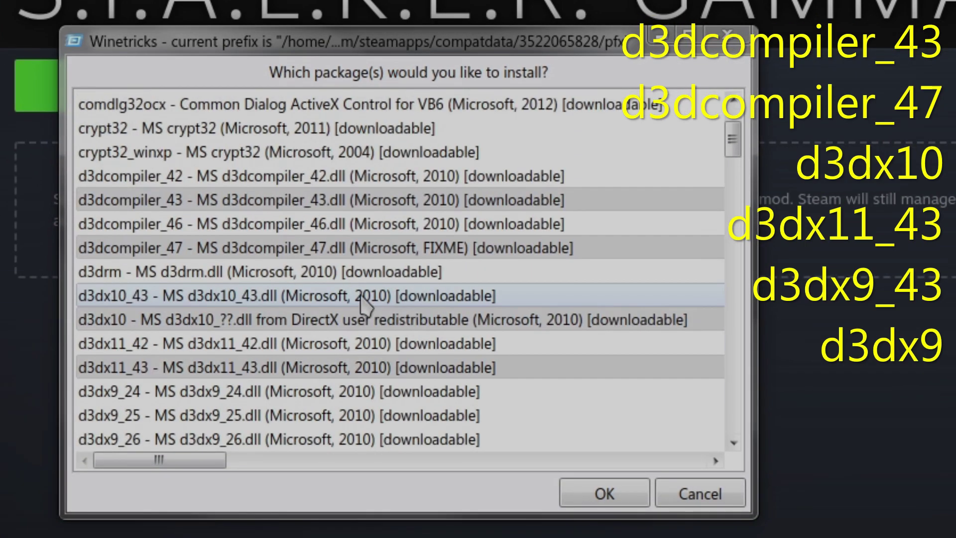
scroll(393, 251, down, 4)
scroll(379, 259, down, 6)
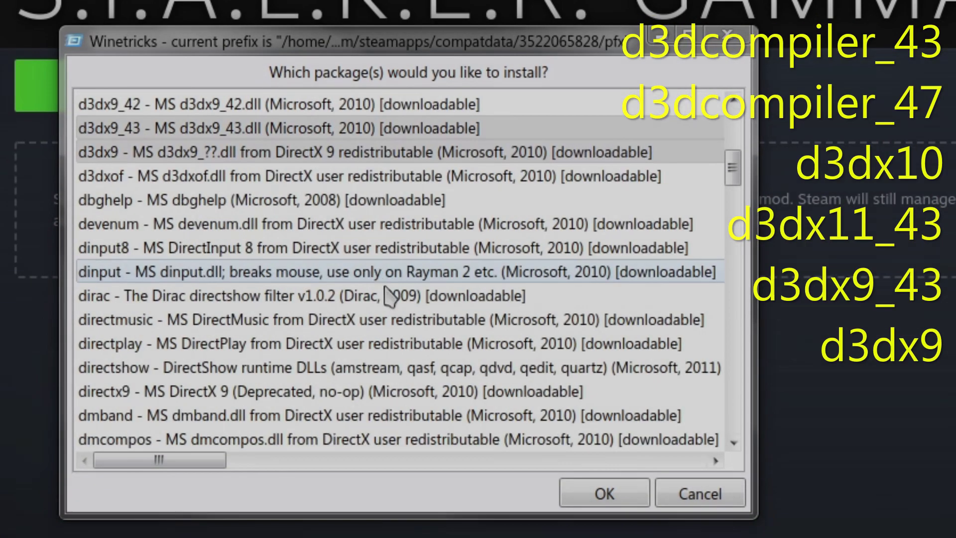
scroll(418, 323, up, 1)
click(587, 494)
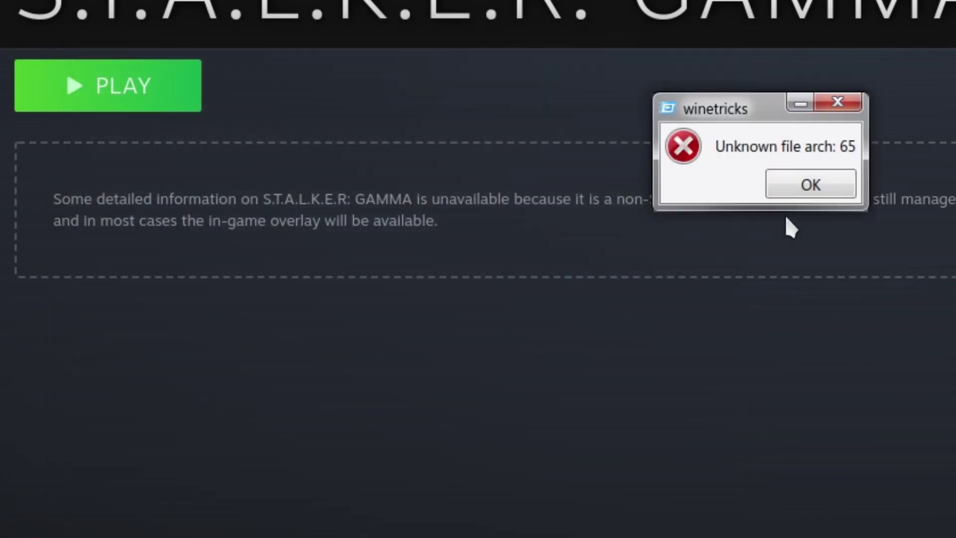
Dismiss the repeated architecture errors and close all Winetricks windows
click(807, 194)
click(805, 193)
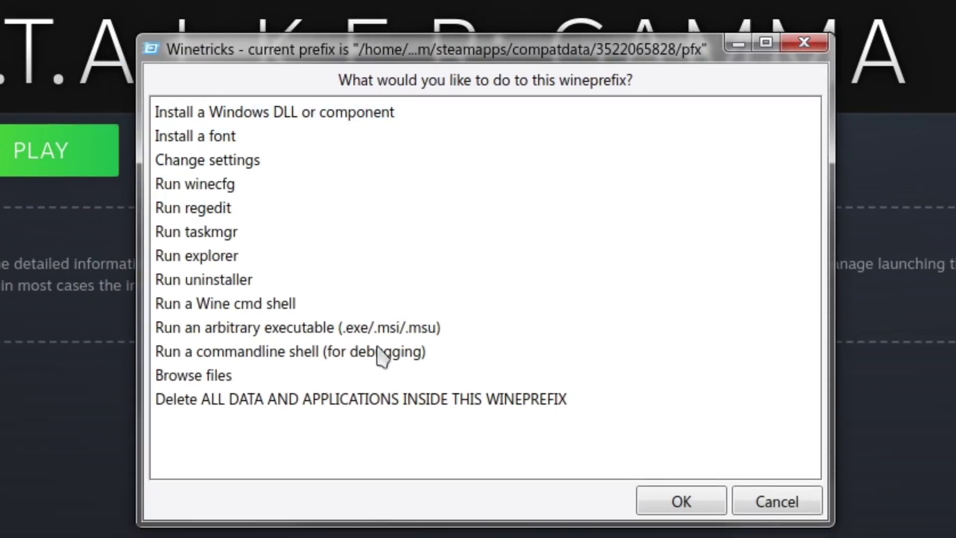
click(800, 502)
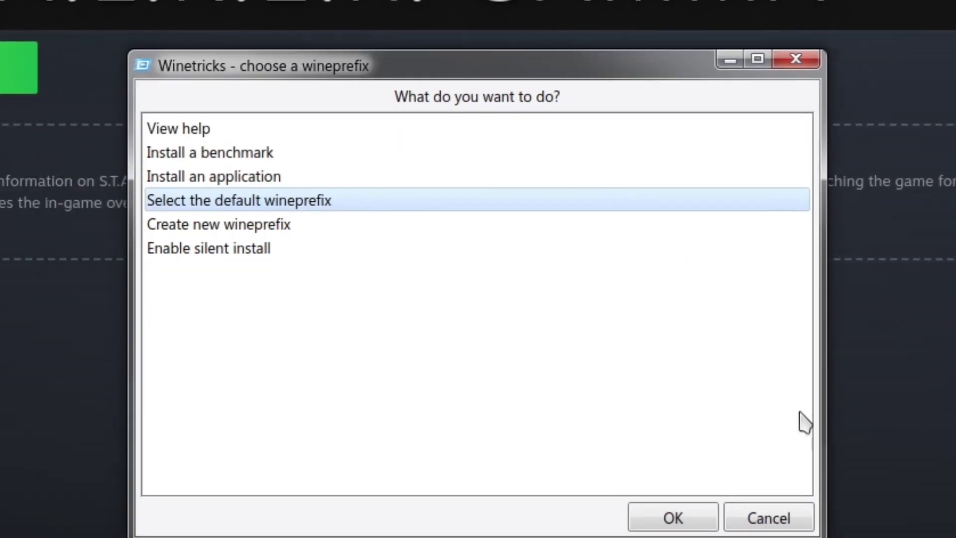
click(794, 518)
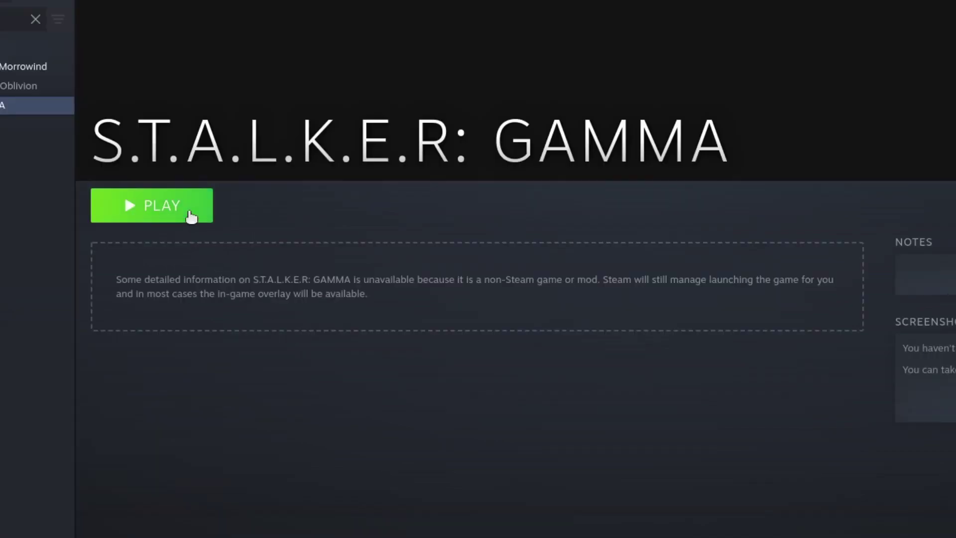
Launch S.T.A.L.K.E.R.: GAMMA from its Steam library page and wait for the Mod Organizer error
click(10, 81)
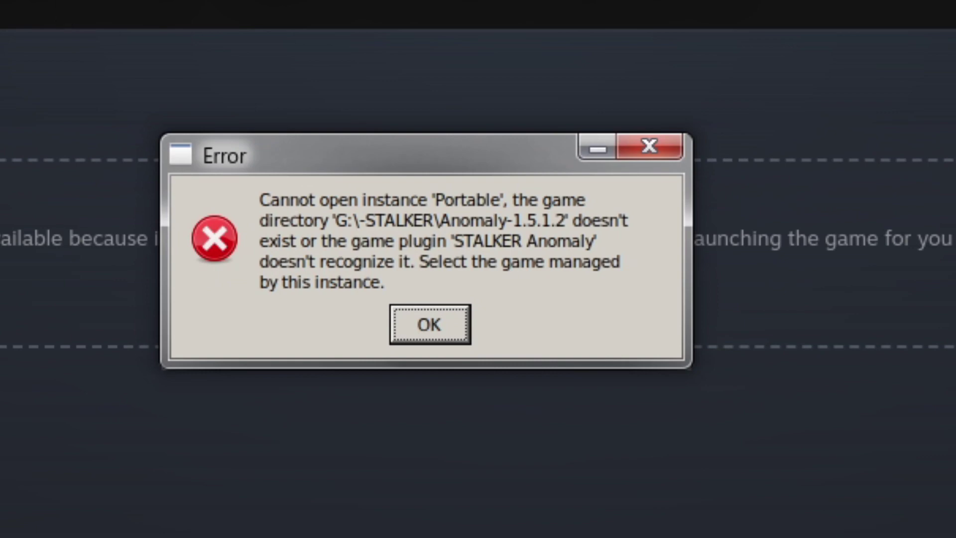
Dismiss the missing-directory error and browse through the Z: drive to the home user folder
click(421, 342)
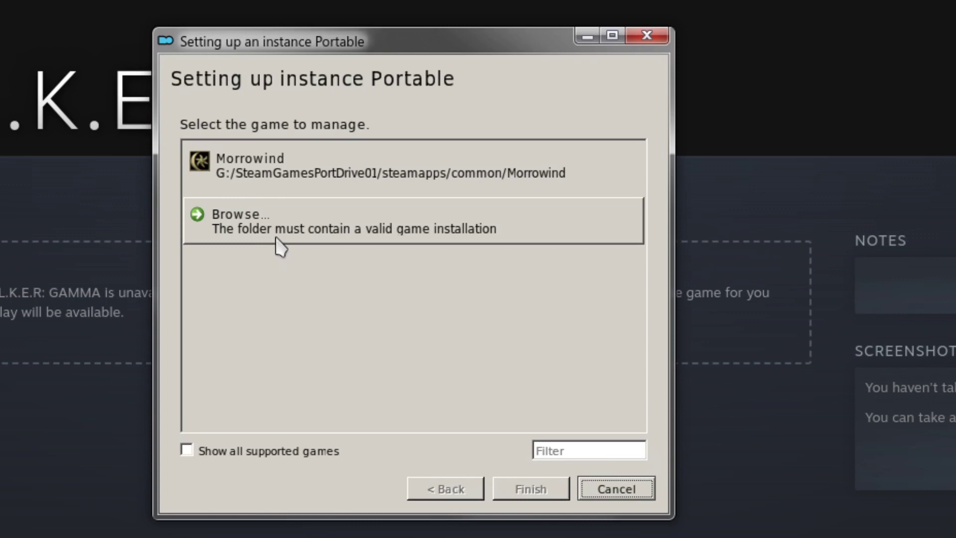
click(286, 241)
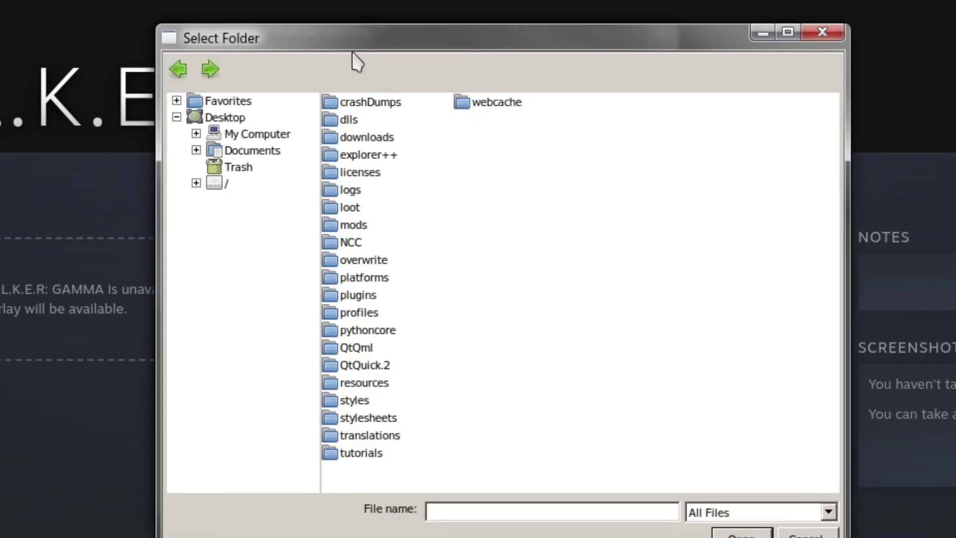
drag(356, 59, 209, 88)
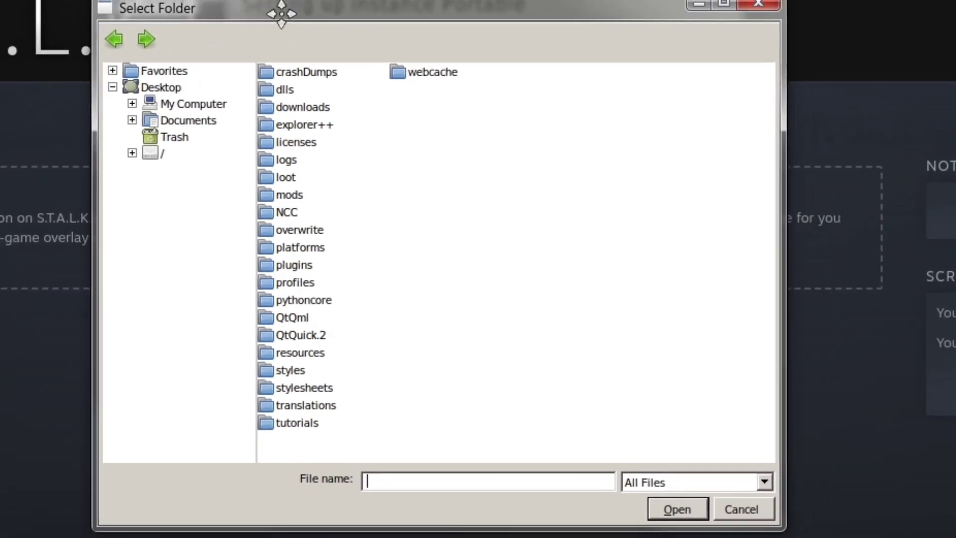
drag(281, 14, 248, 22)
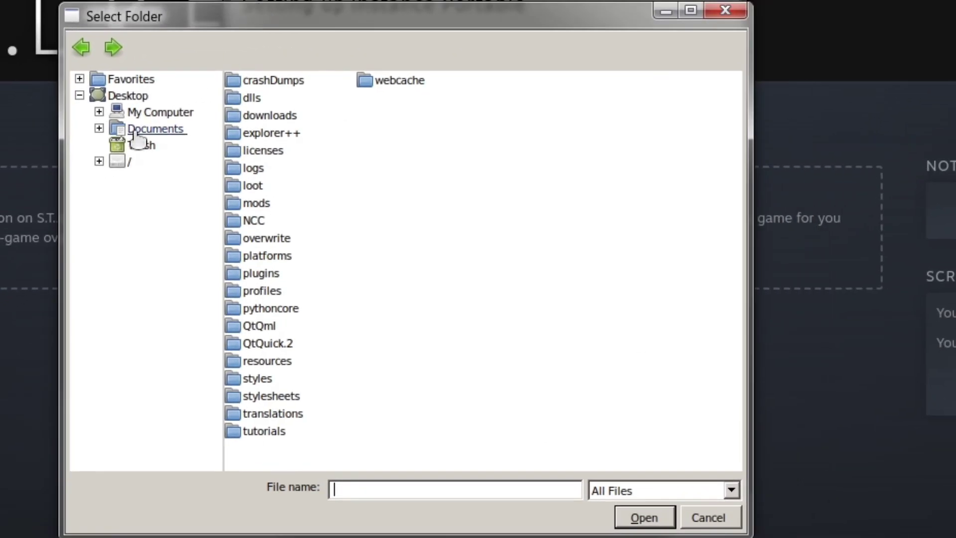
click(164, 113)
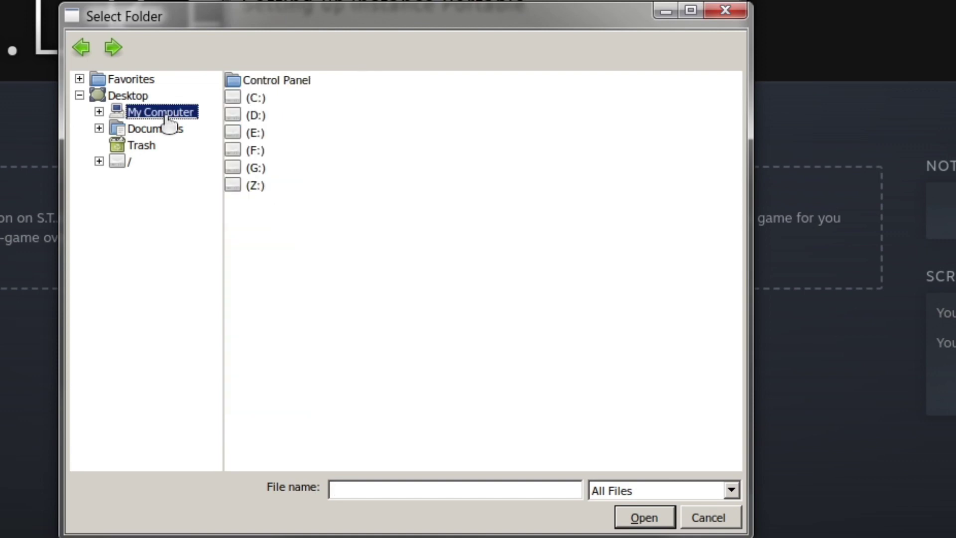
double_click(254, 186)
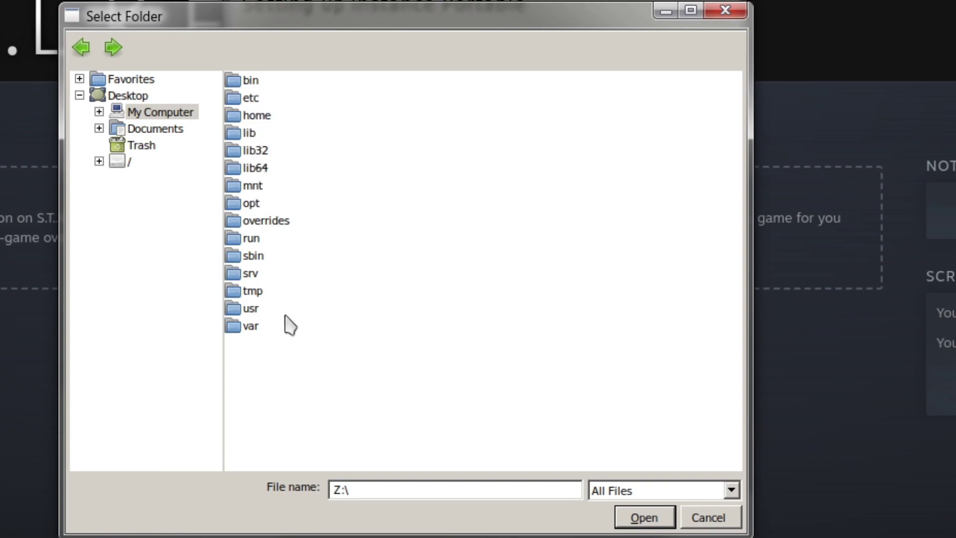
double_click(262, 119)
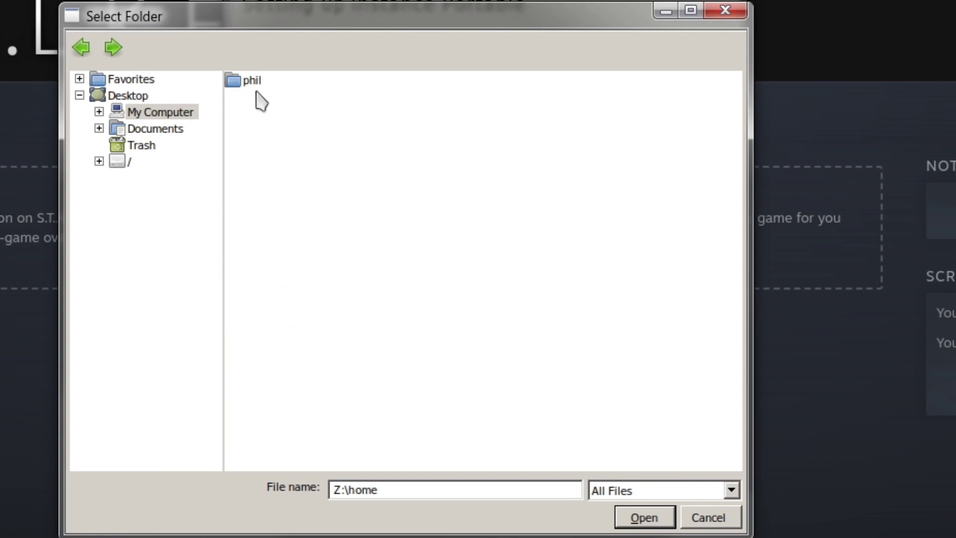
double_click(256, 83)
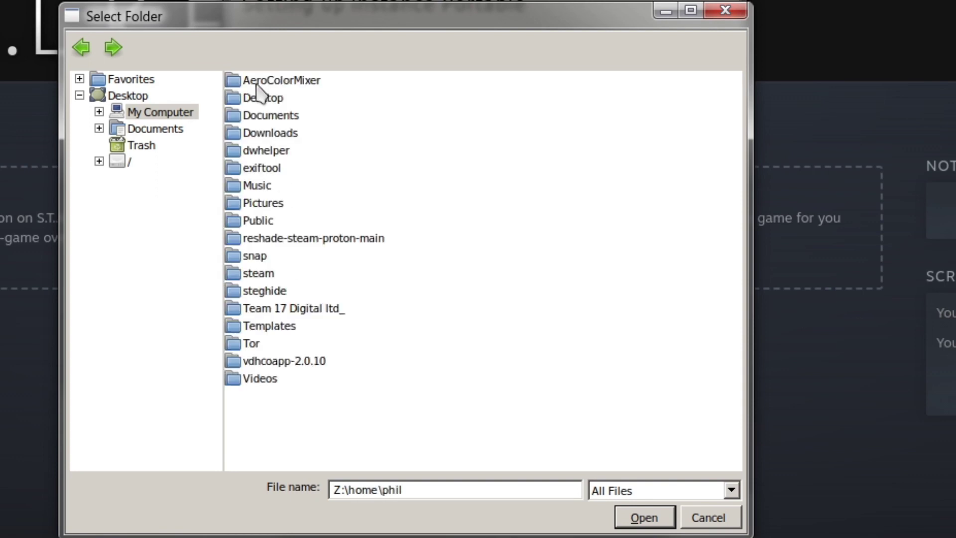
Go through steam > steamapps > common > Stalker Gamma and select Anomaly-1.5.1.2 as the game folder
double_click(269, 275)
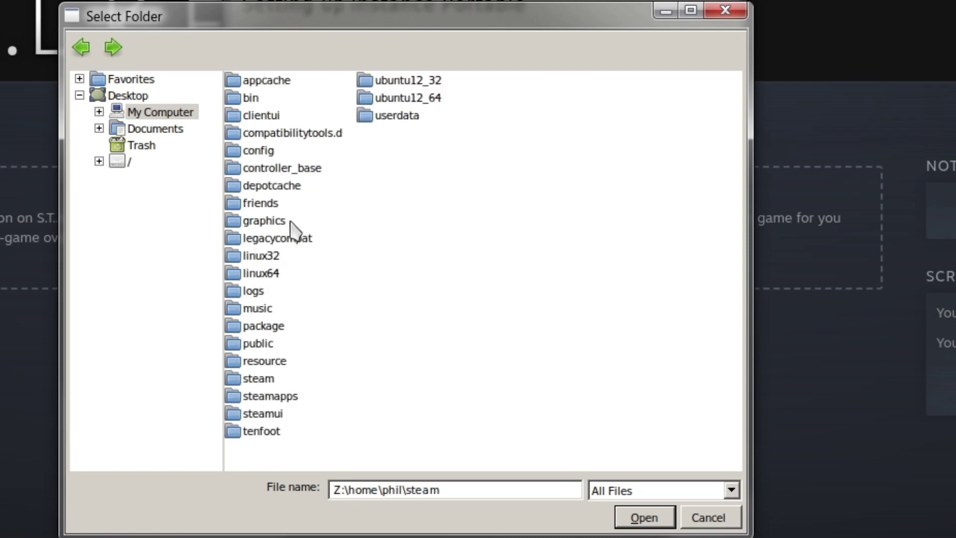
double_click(286, 398)
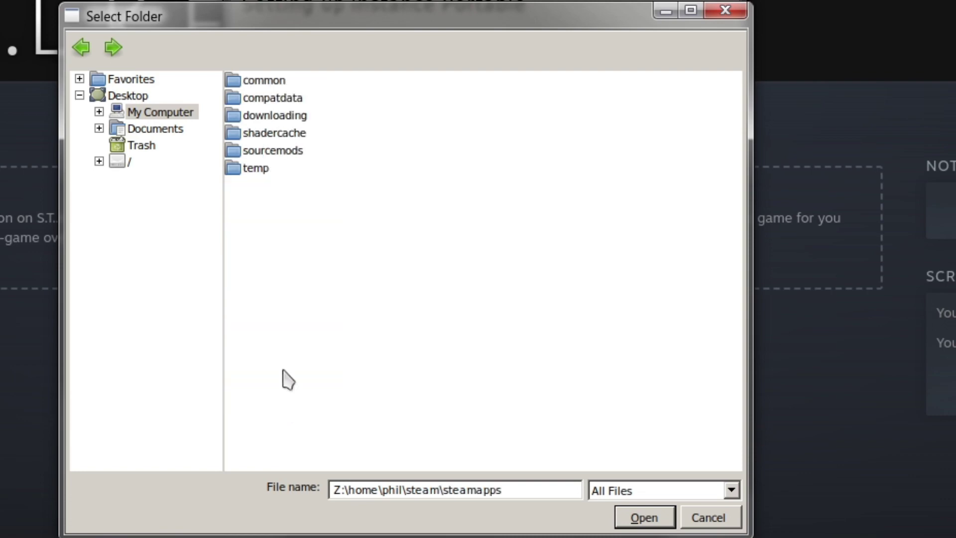
double_click(273, 82)
click(293, 118)
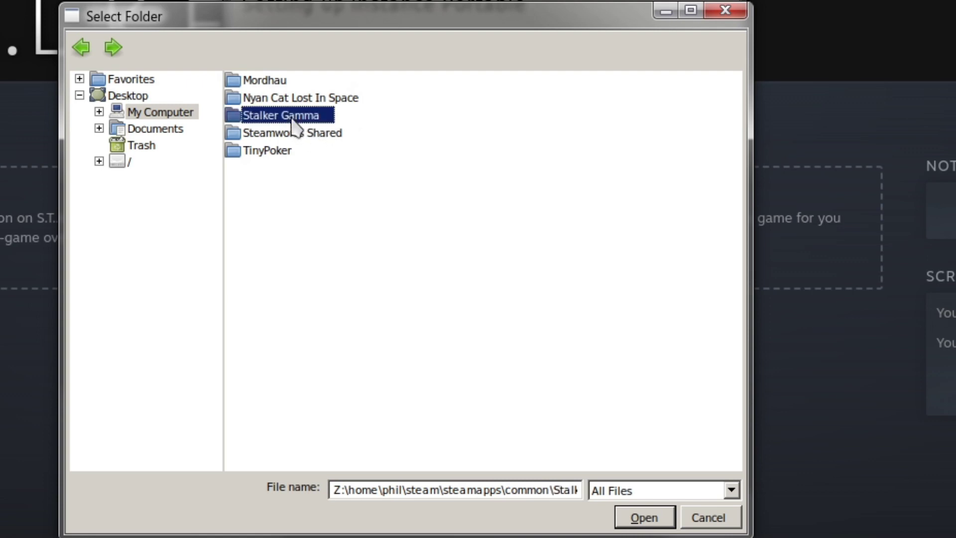
double_click(292, 118)
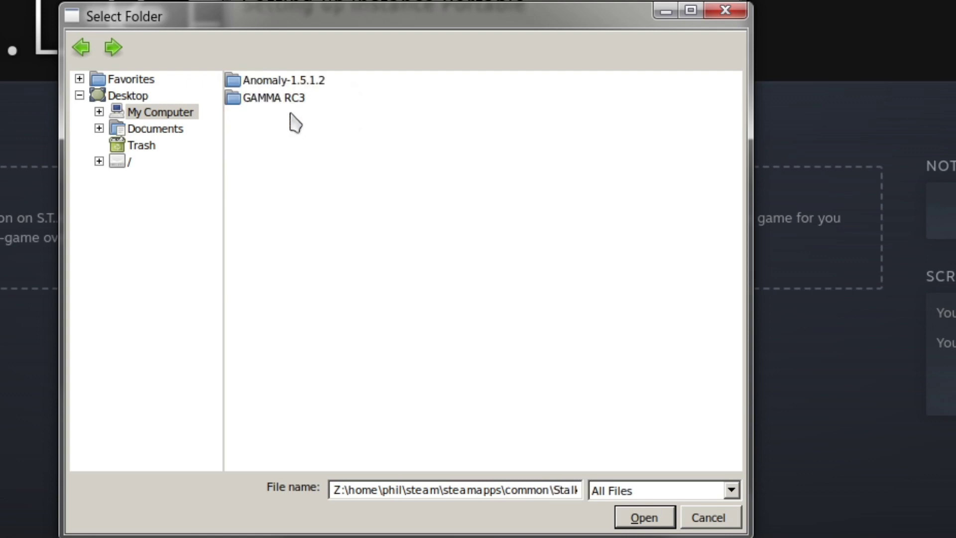
double_click(311, 77)
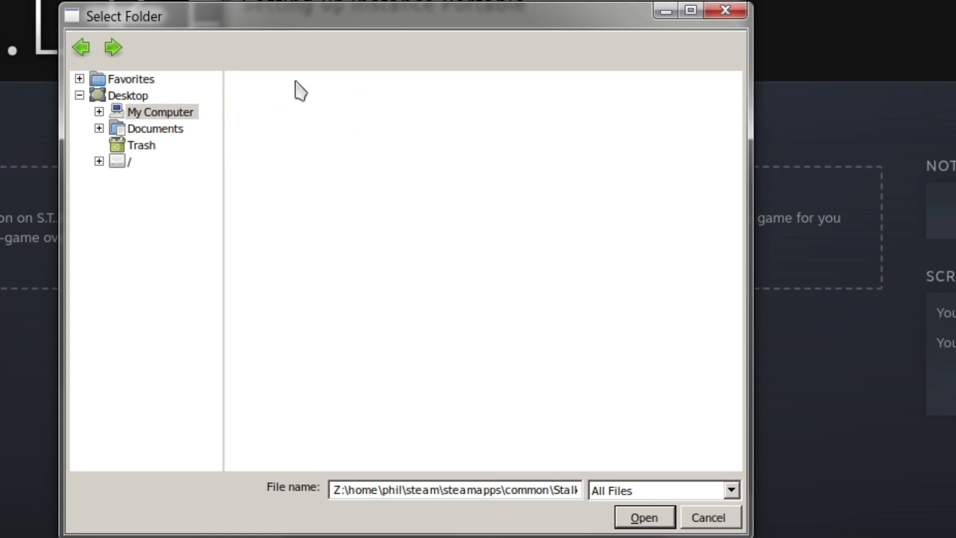
click(639, 518)
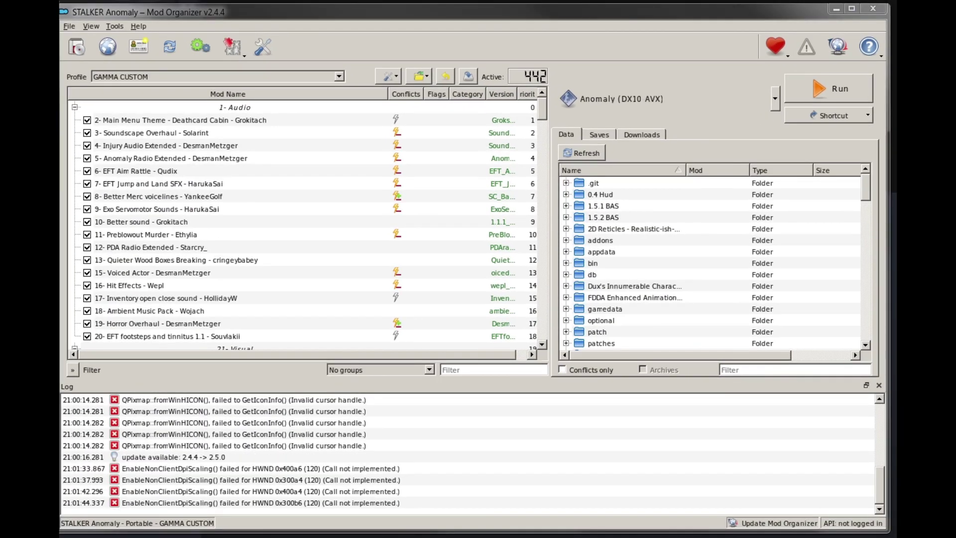
Switch the executable to run from Anomaly (DX10 AVX) to Anomaly (DX11)
click(776, 99)
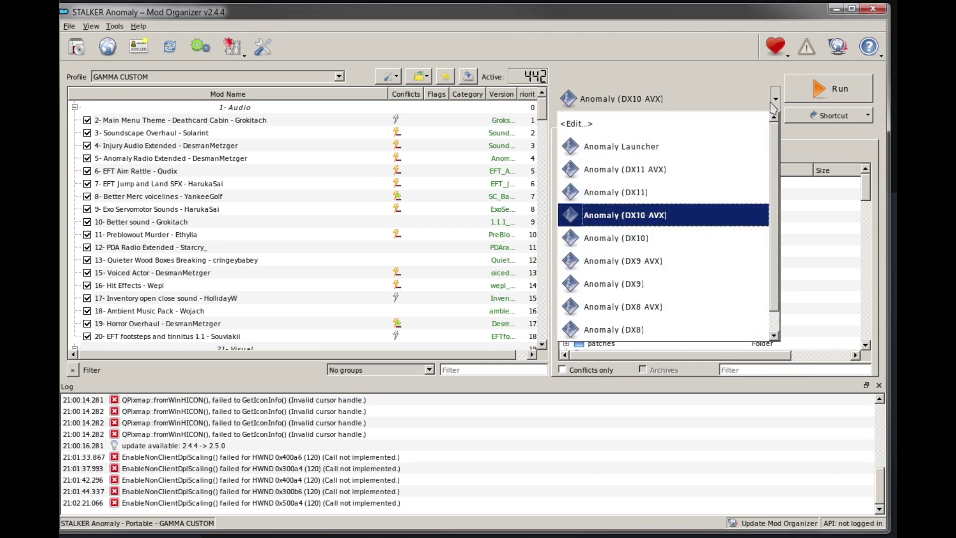
click(695, 184)
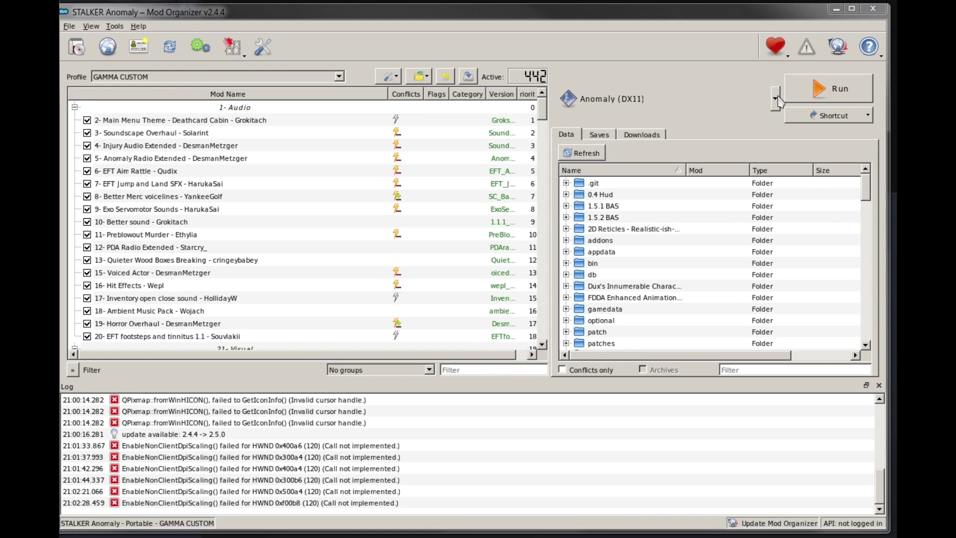
click(775, 99)
click(586, 125)
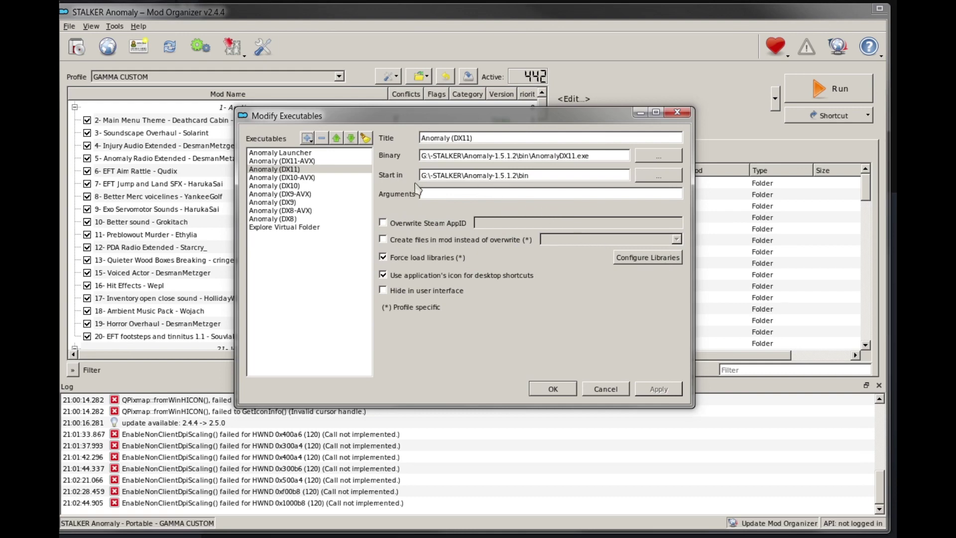
Set Anomaly (DX11)'s binary to bin\AnomalyDX11.exe in the Steam Stalker Gamma install
click(310, 171)
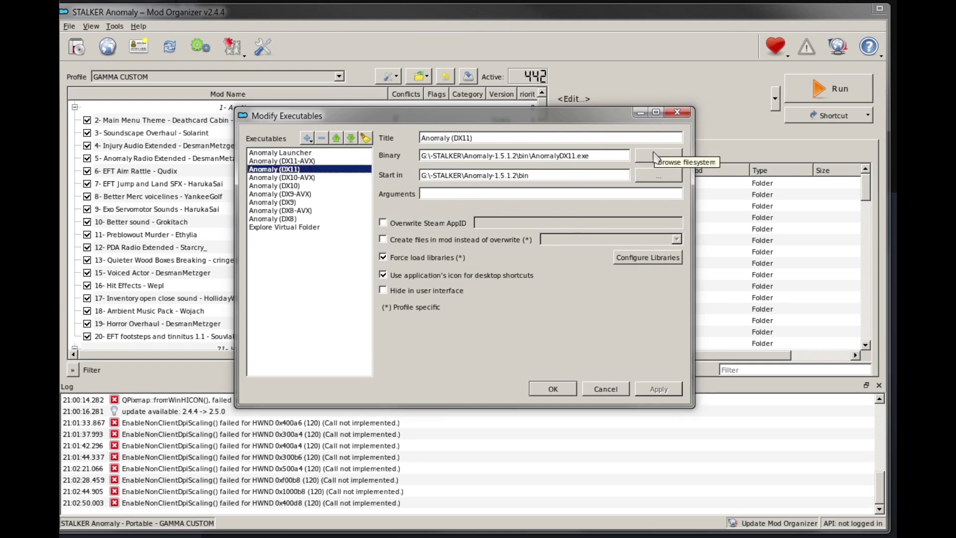
click(659, 155)
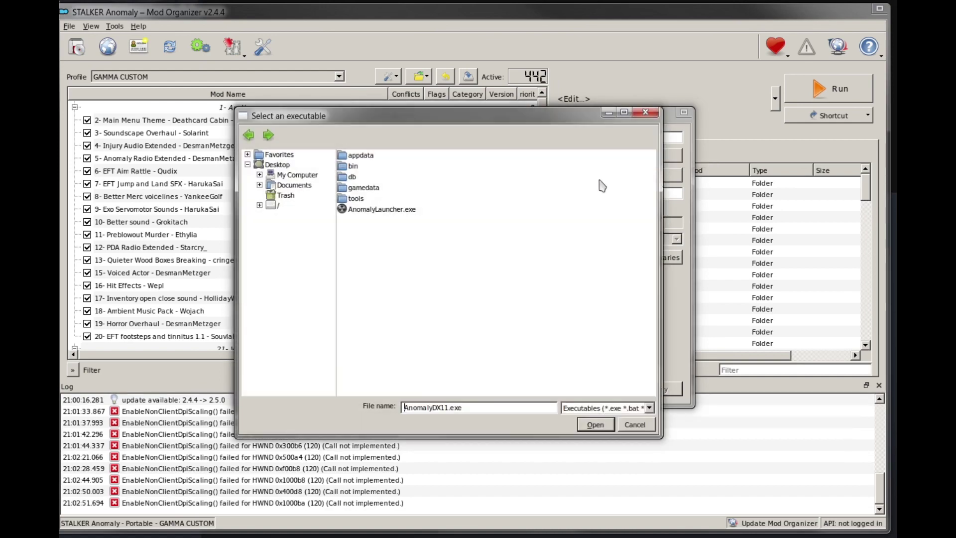
click(346, 164)
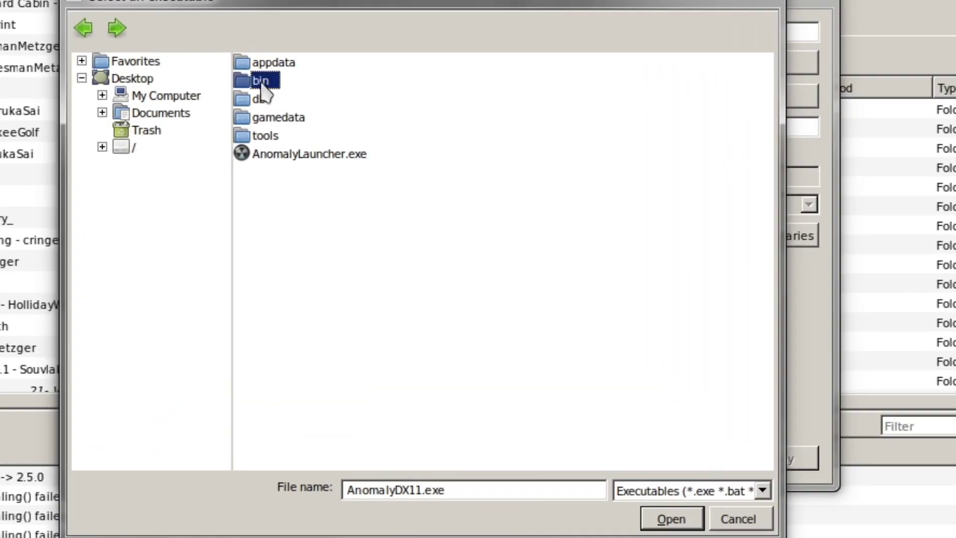
double_click(261, 86)
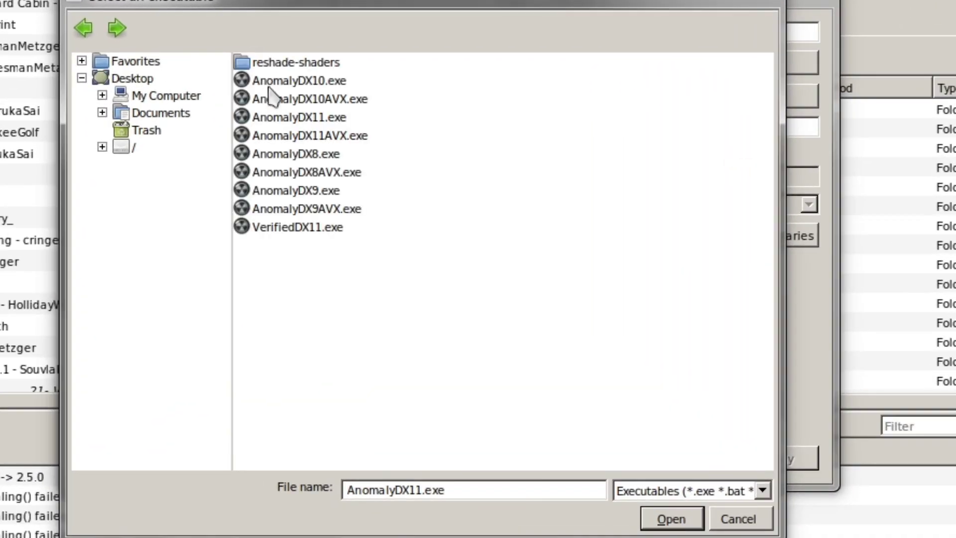
double_click(325, 118)
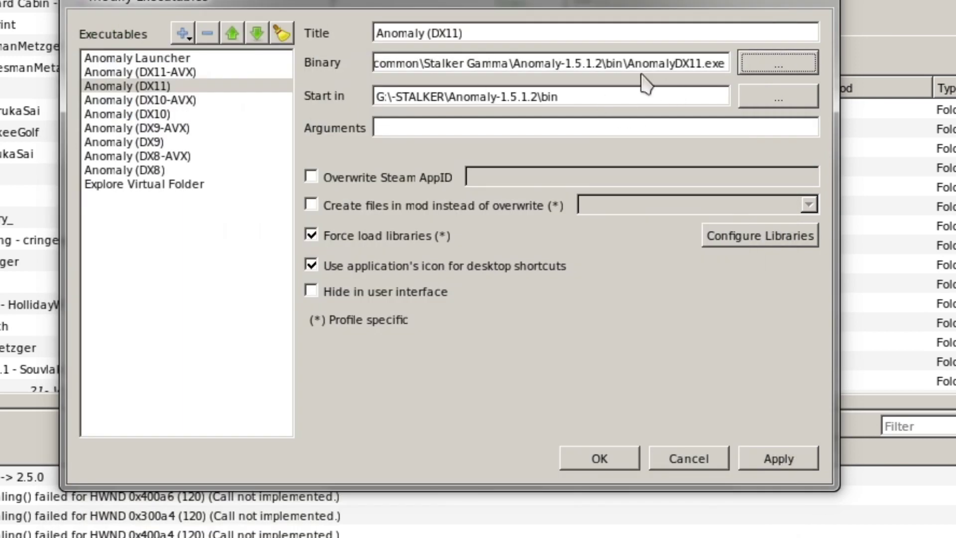
Copy the binary path into Start in, trim it to the bin folder, and save the changes
click(650, 63)
key(ctrl+a)
key(ctrl+c)
click(643, 96)
key(ctrl+a)
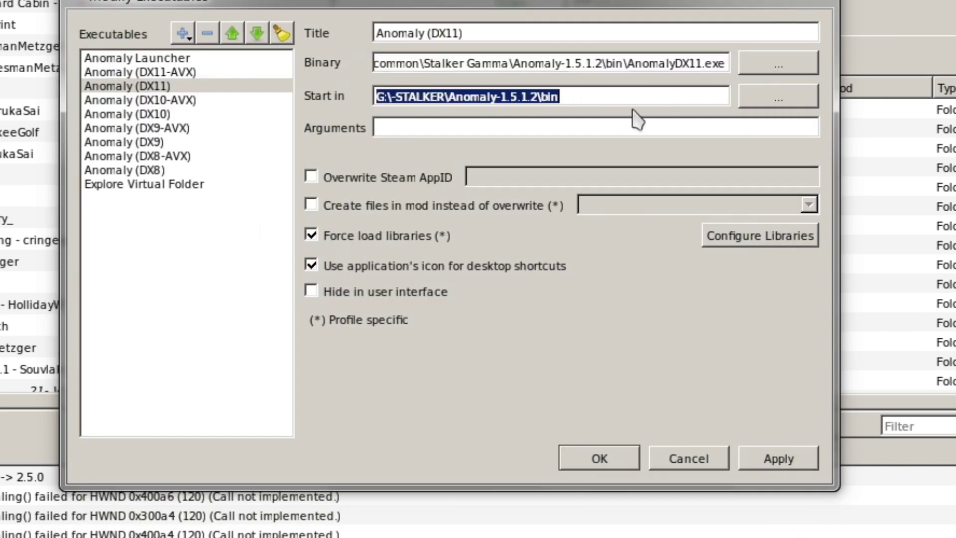
key(ctrl+v)
key(BackSpace)
key(BackSpace)
key(BackSpace)
key(BackSpace)
key(BackSpace)
key(BackSpace)
key(BackSpace)
key(BackSpace)
key(BackSpace)
key(BackSpace)
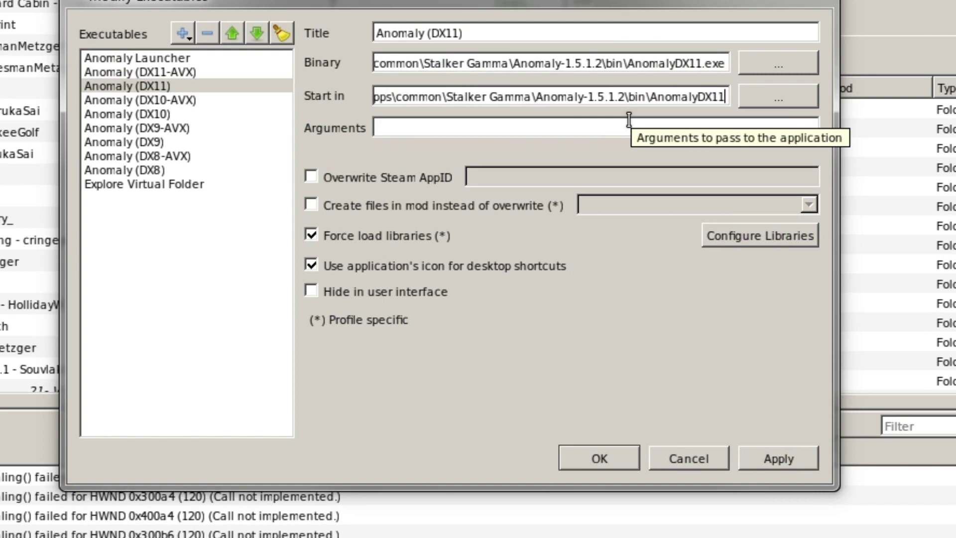
key(BackSpace)
key(BackSpace)
key(BackSpace)
key(BackSpace)
key(BackSpace)
key(BackSpace)
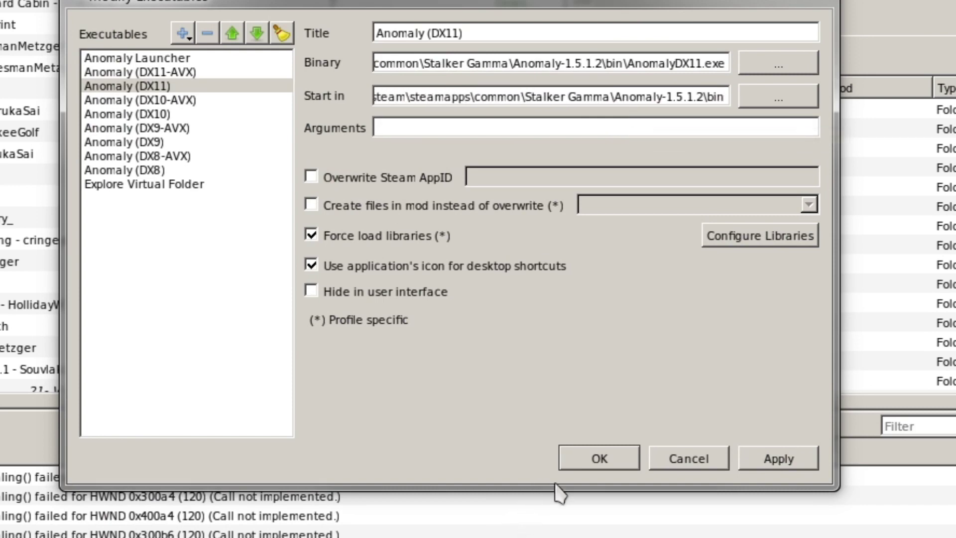
click(585, 469)
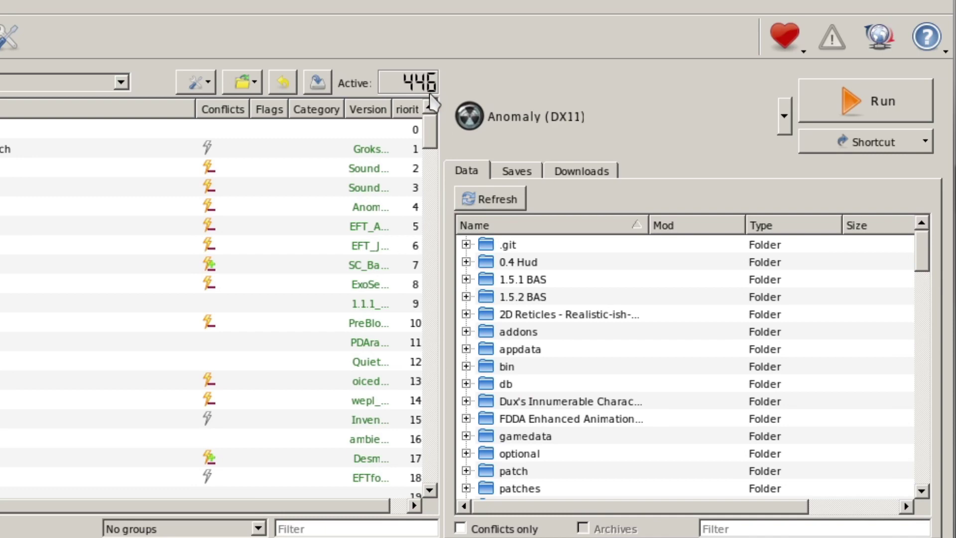
Run Anomaly (DX11) from Mod Organizer 2 and wait for the G.A.M.M.A. main menu
click(863, 106)
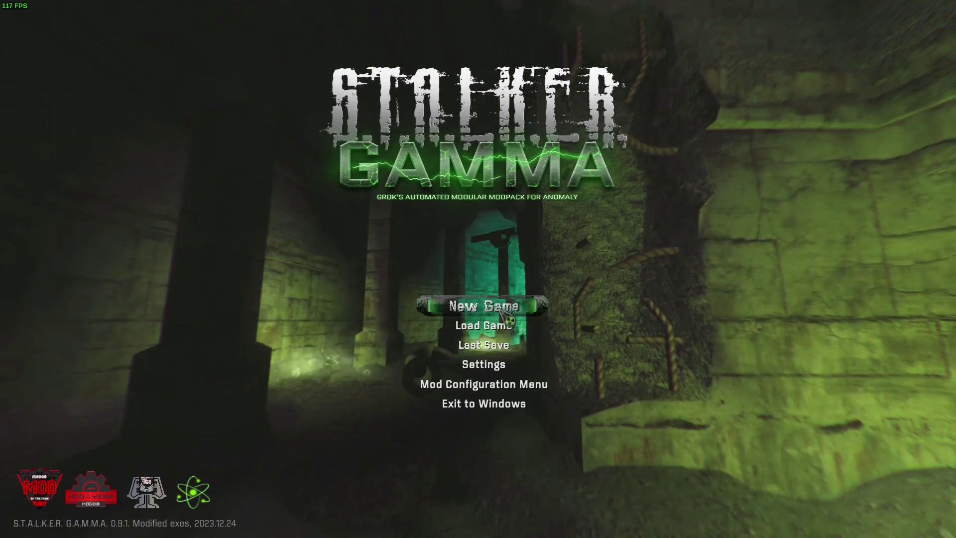
Start a new game as a Freedom character with the second portrait
click(485, 305)
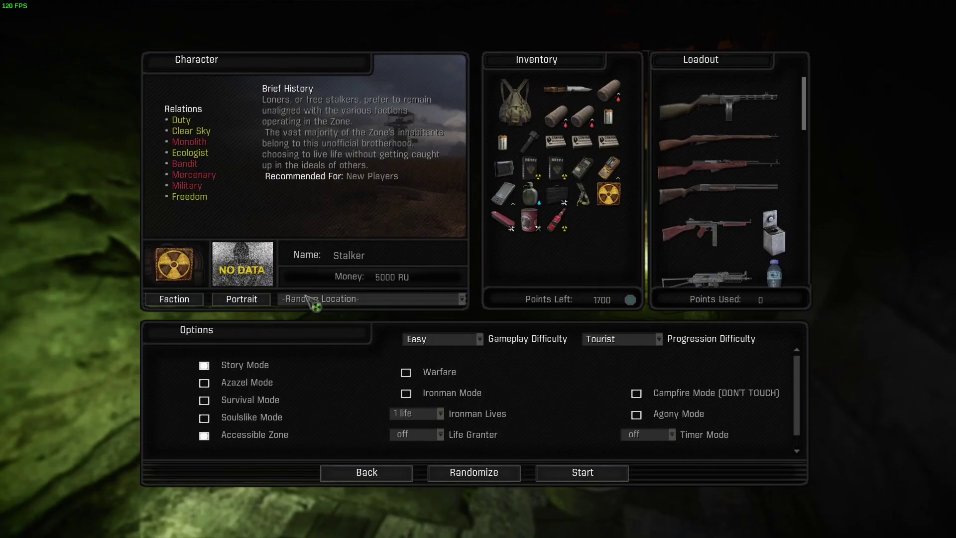
click(180, 300)
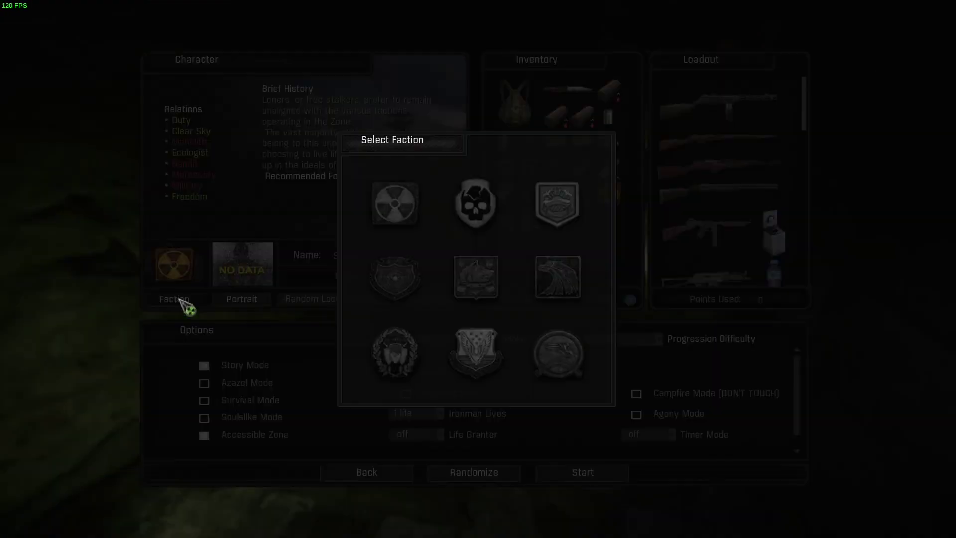
click(480, 278)
click(241, 299)
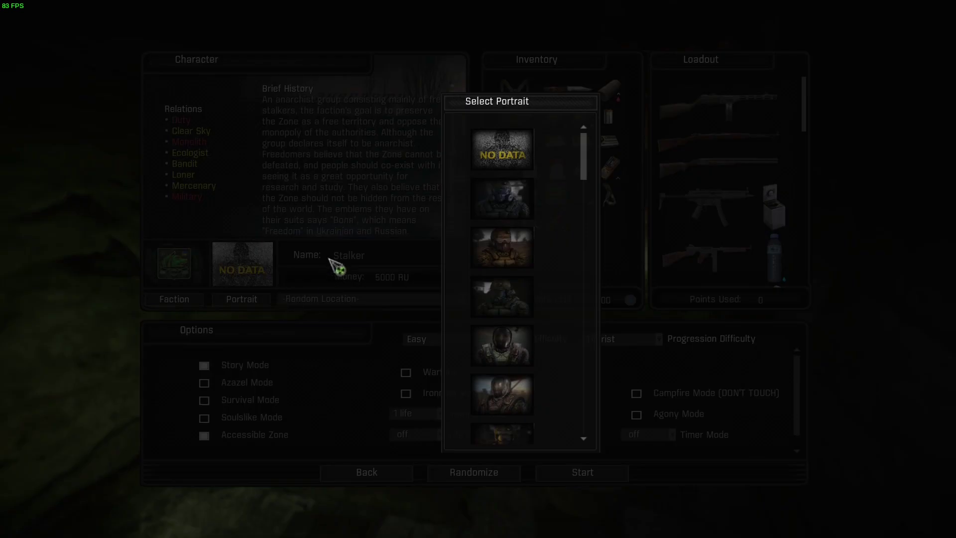
click(508, 201)
Set the start location to Military Base (Army Warehouses) and add the armor vest to the loadout
click(348, 299)
click(338, 337)
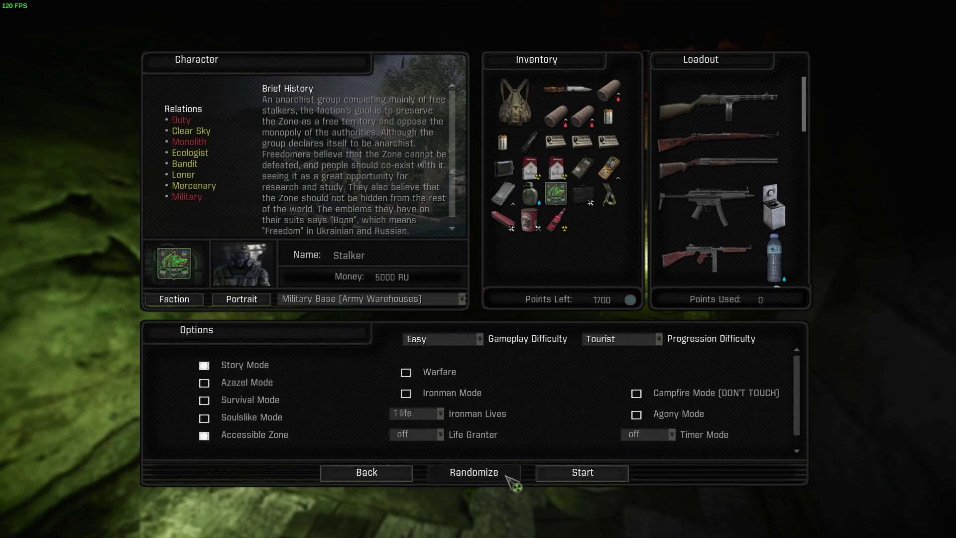
scroll(732, 234, down, 3)
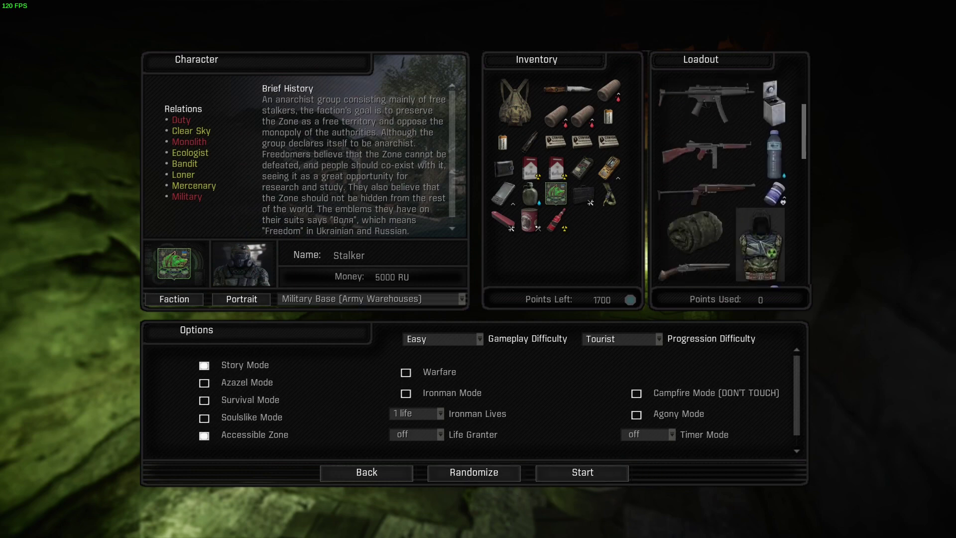
double_click(760, 244)
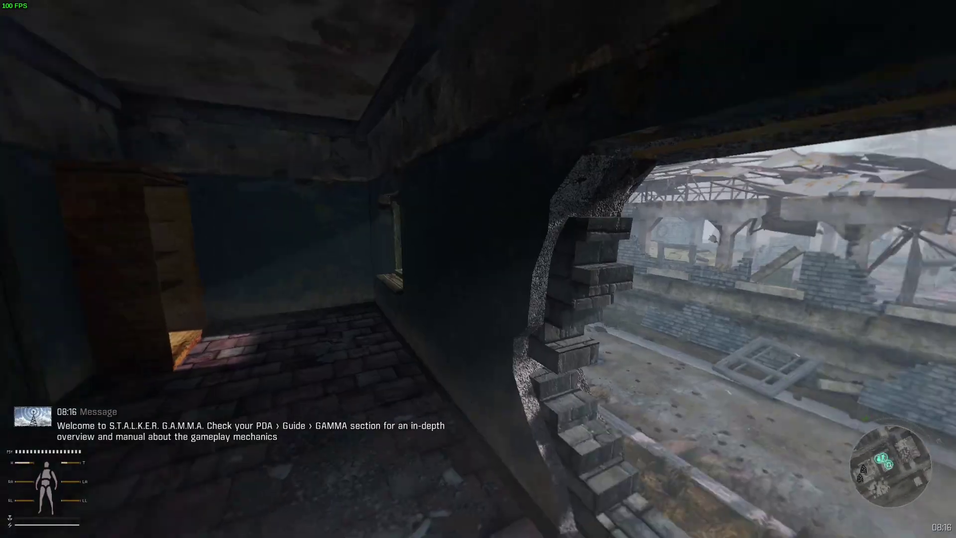
Walk out of the Freedom base past the tank and across the bridge along the road
key(w)
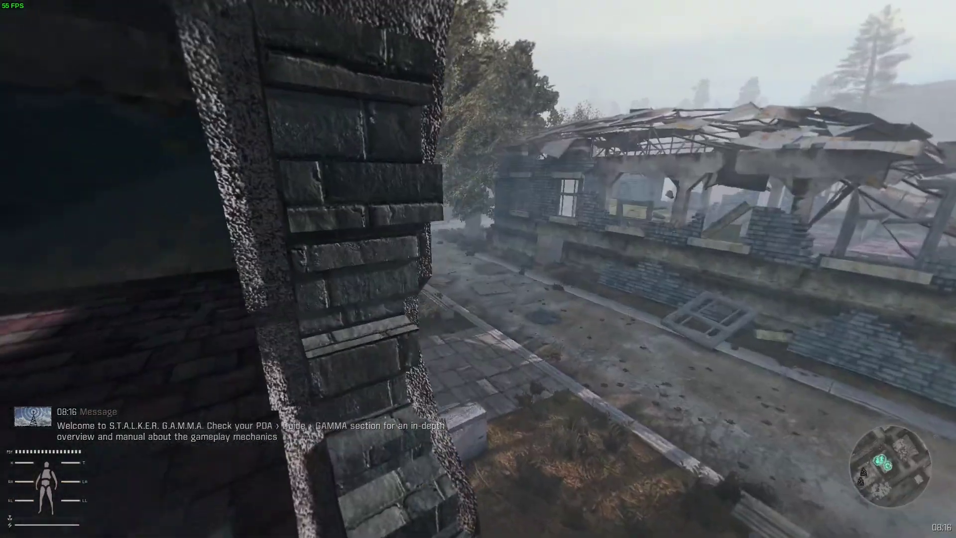
key(w)
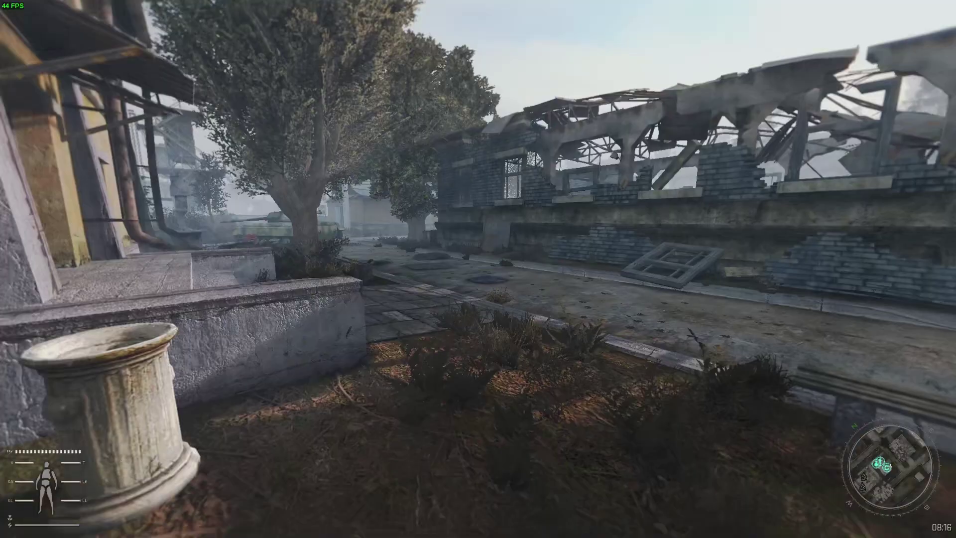
key(w)
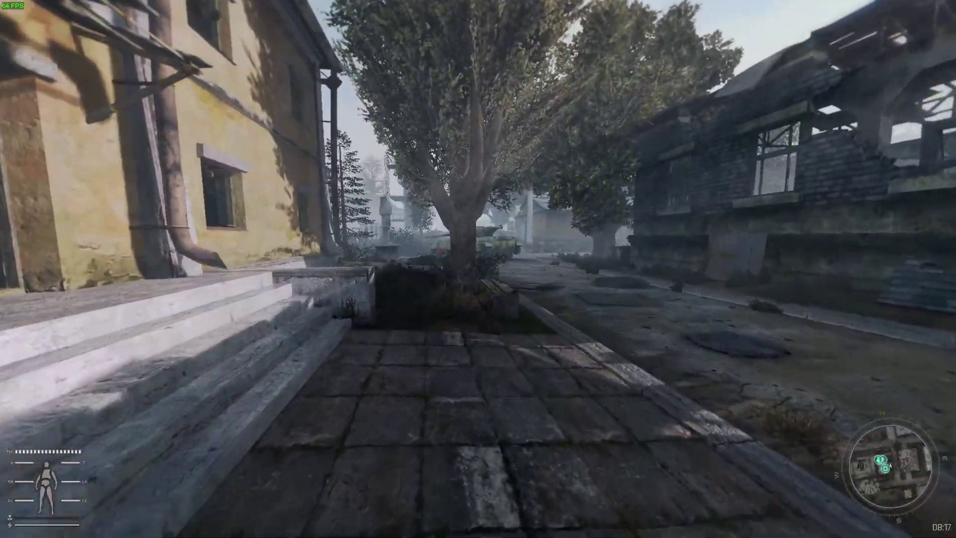
key(w)
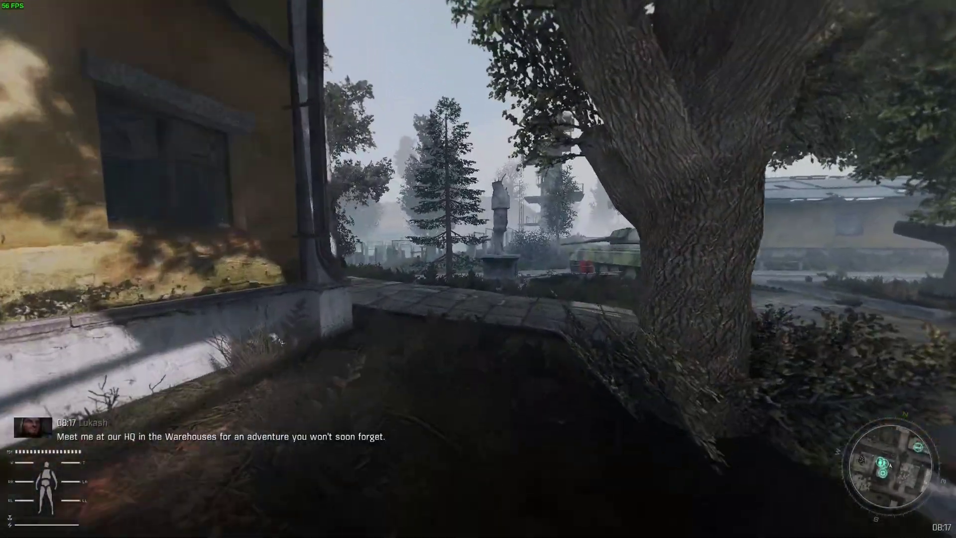
key(w)
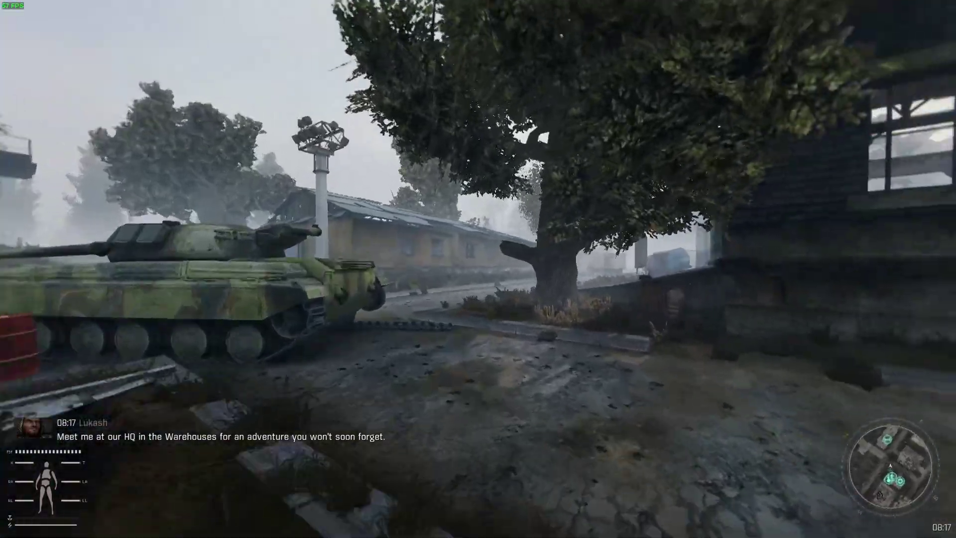
key(w)
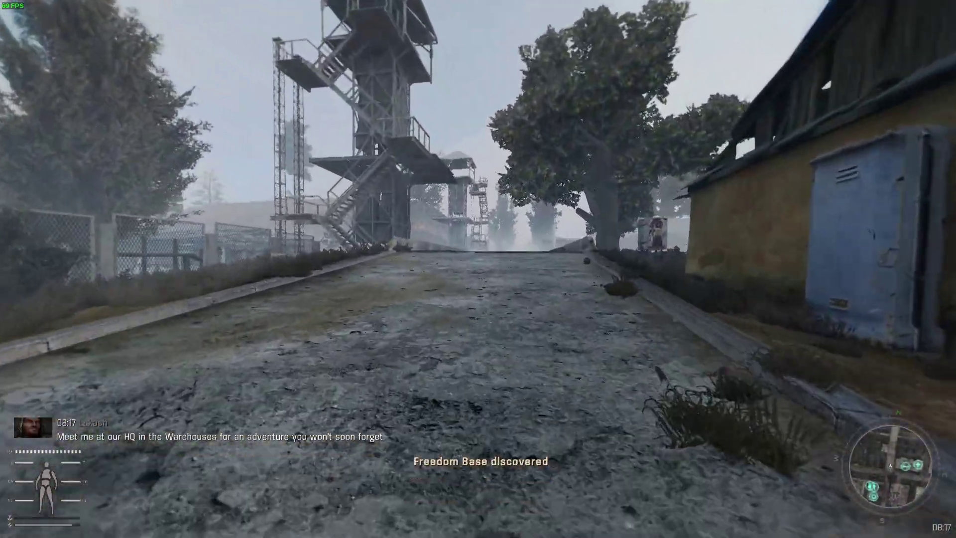
key(w)
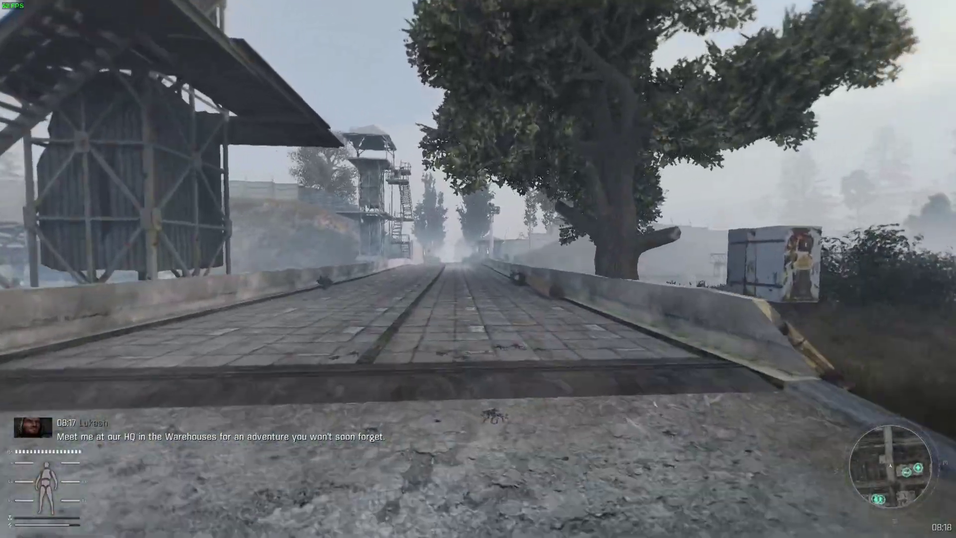
key(w)
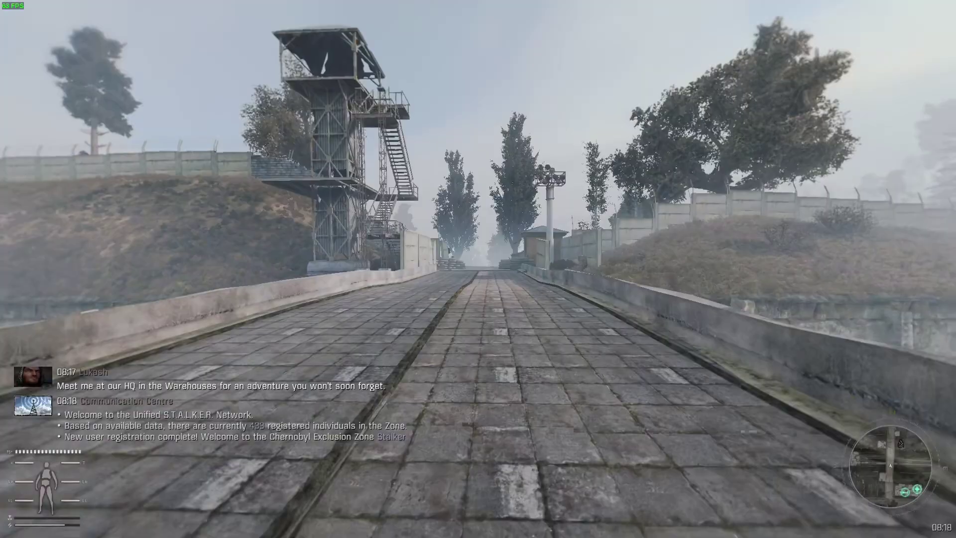
key(w)
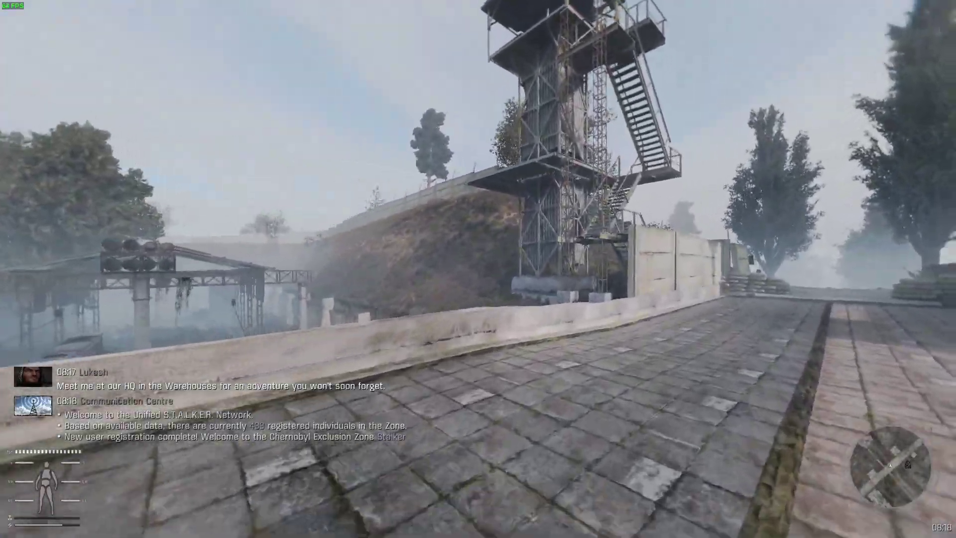
key(w)
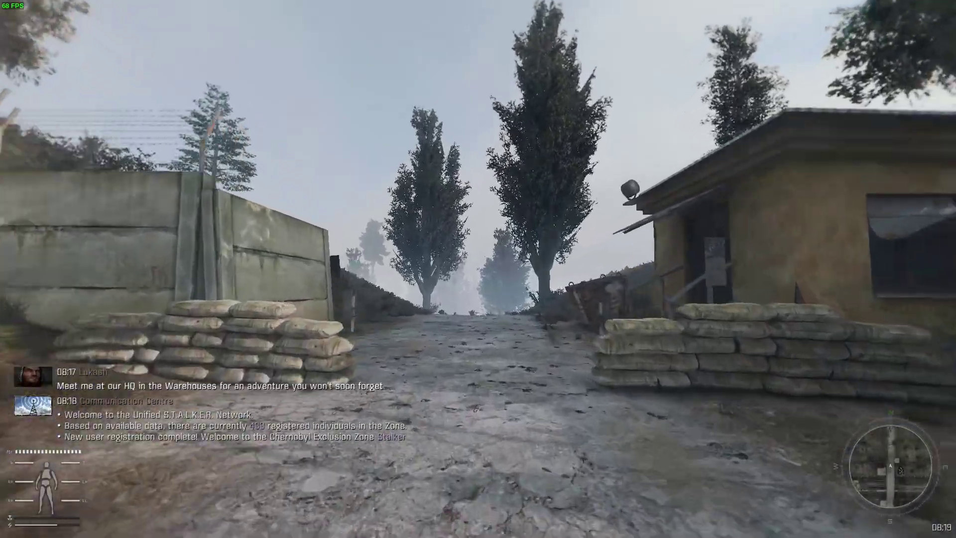
key(w)
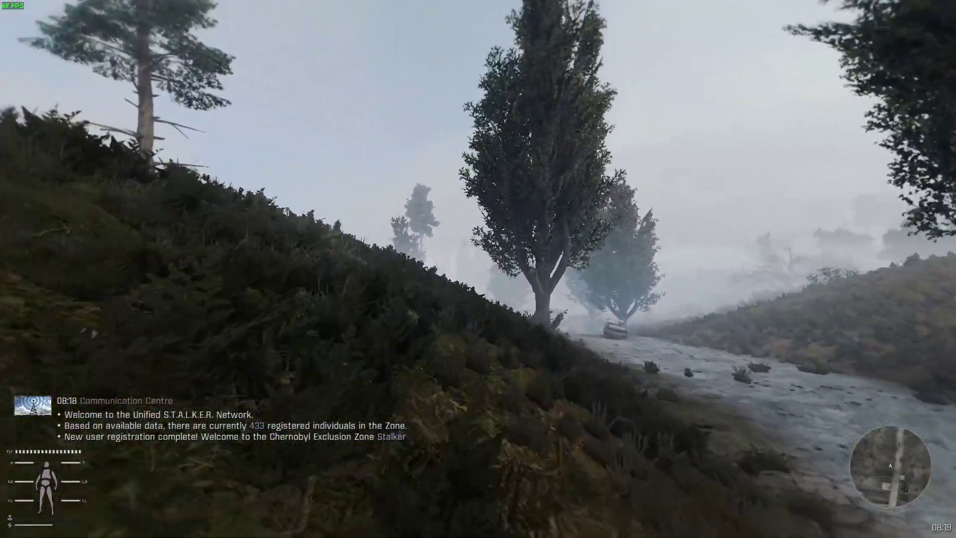
Equip the backpack and armor vest, then climb onto the foggy hill crest
key(i)
double_click(710, 115)
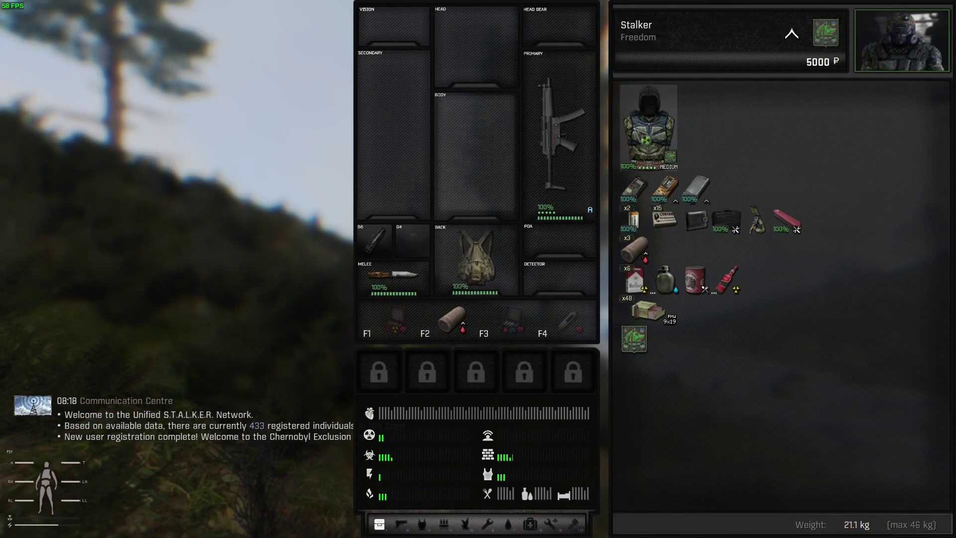
double_click(648, 124)
key(i)
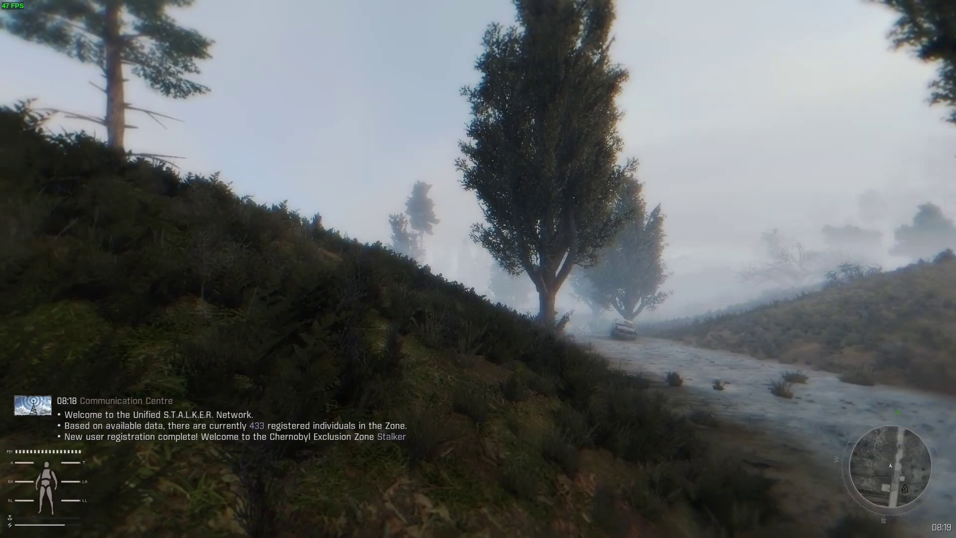
key(w)
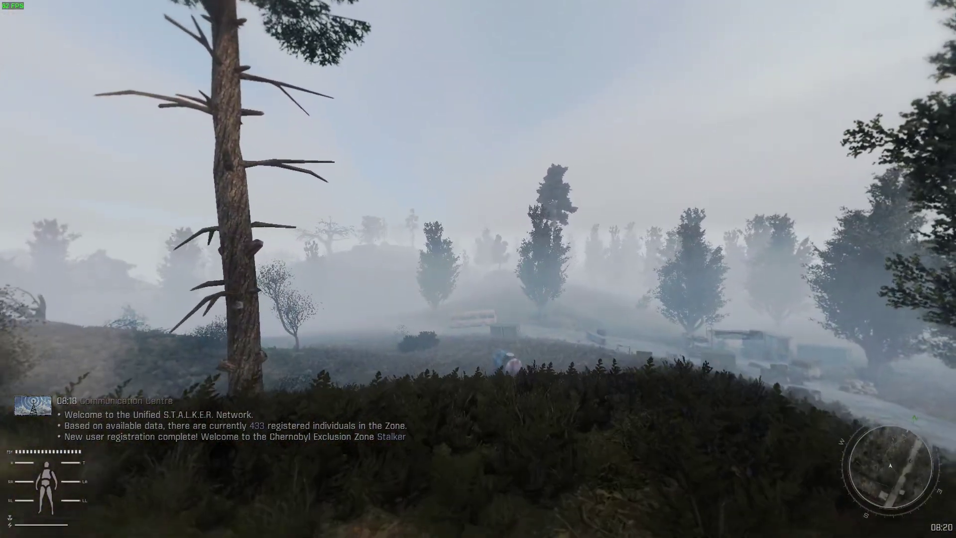
key(w)
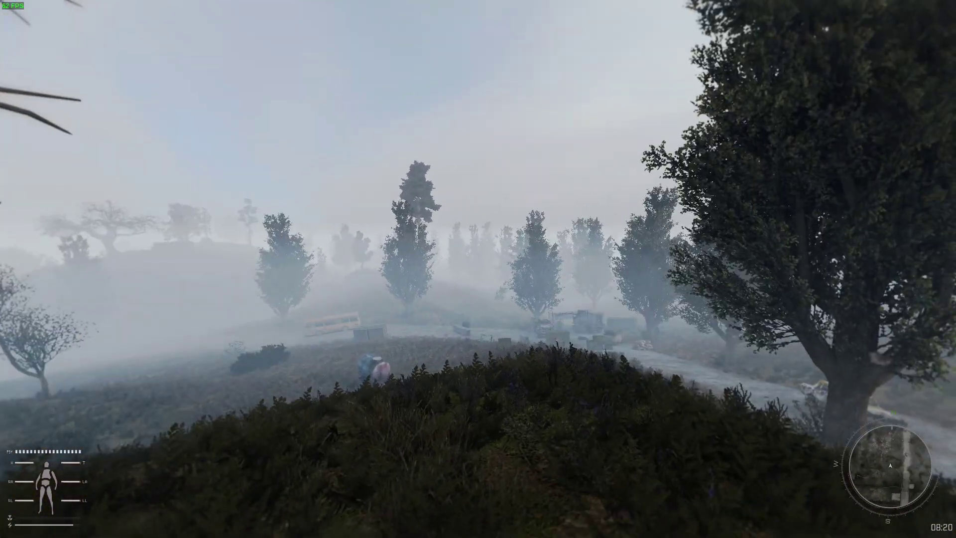
mouse_move(478, 269)
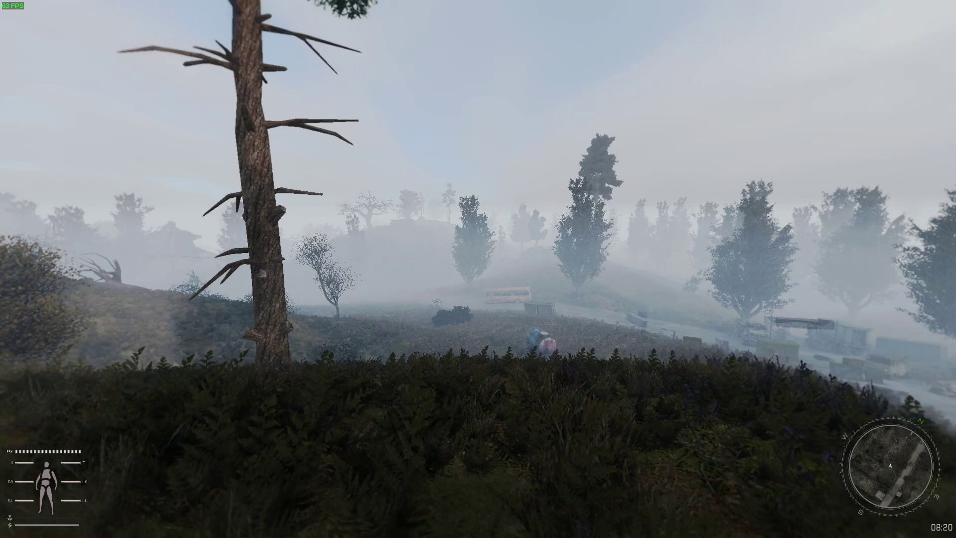